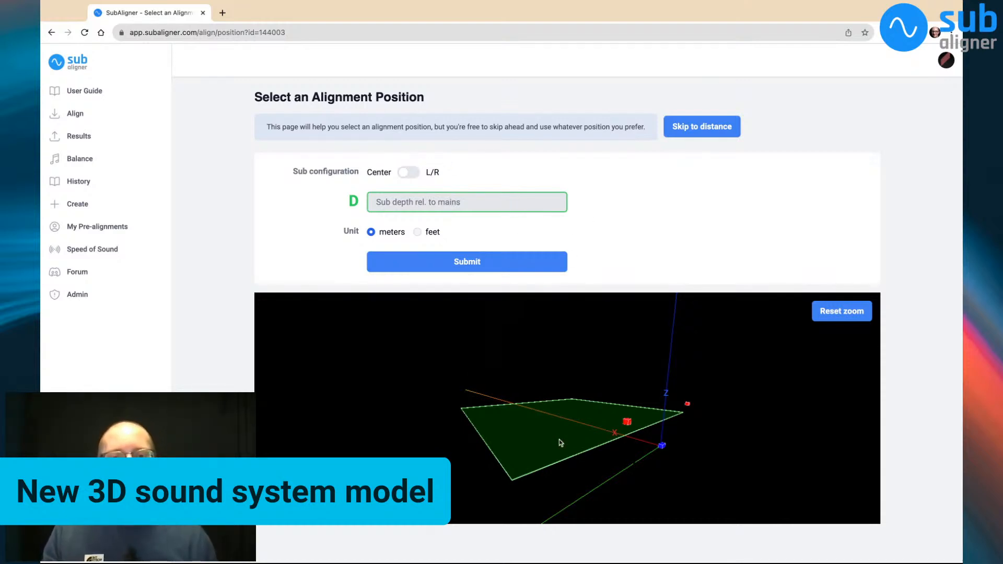
# Start a new alignment and choose 1:1 (time alignment) as the speaker 1 brand
pyautogui.moveTo(580, 465)
pyautogui.mouseDown()
pyautogui.moveTo(590, 488)
pyautogui.moveTo(664, 492)
pyautogui.moveTo(680, 483)
pyautogui.moveTo(661, 455)
pyautogui.mouseUp()
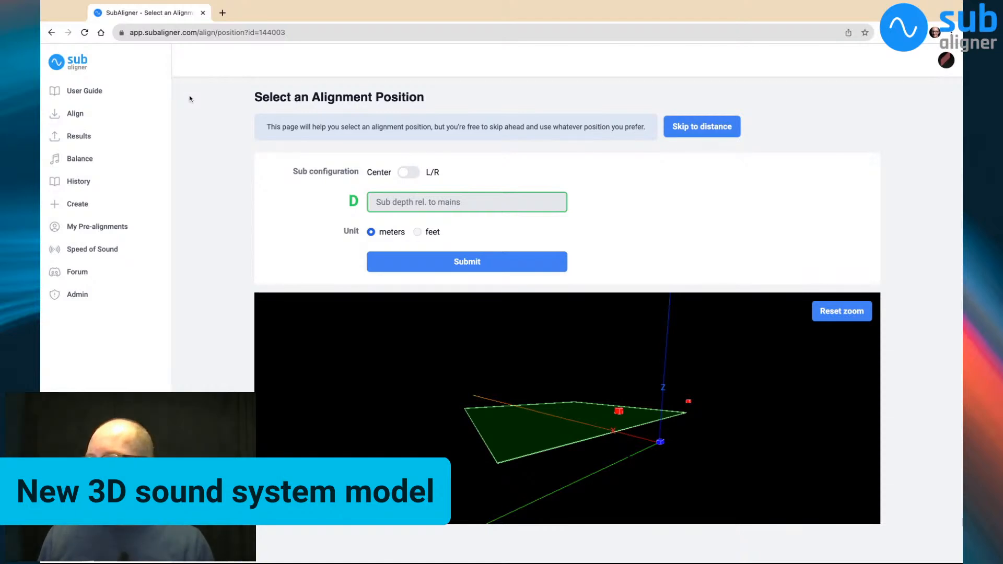
pyautogui.click(92, 119)
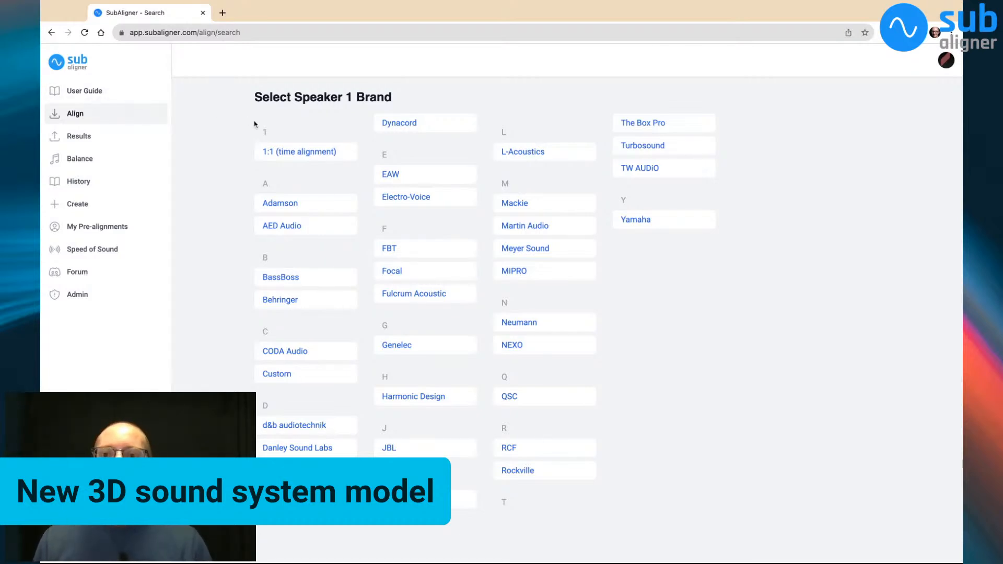
pyautogui.click(296, 154)
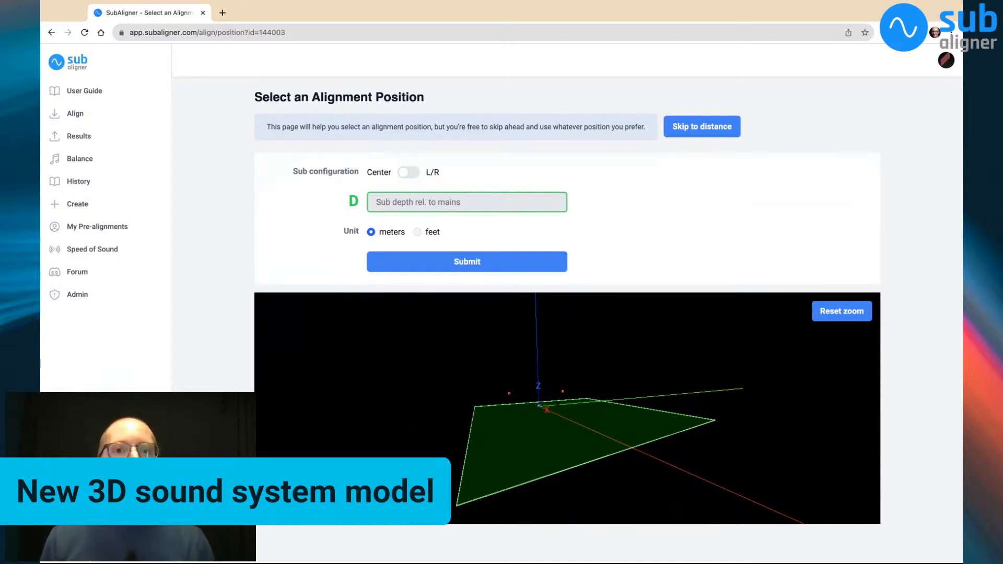
# Read the note on skipping position selection, preview the distance entry page, and return to the alignment position page
pyautogui.tripleClick(334, 126)
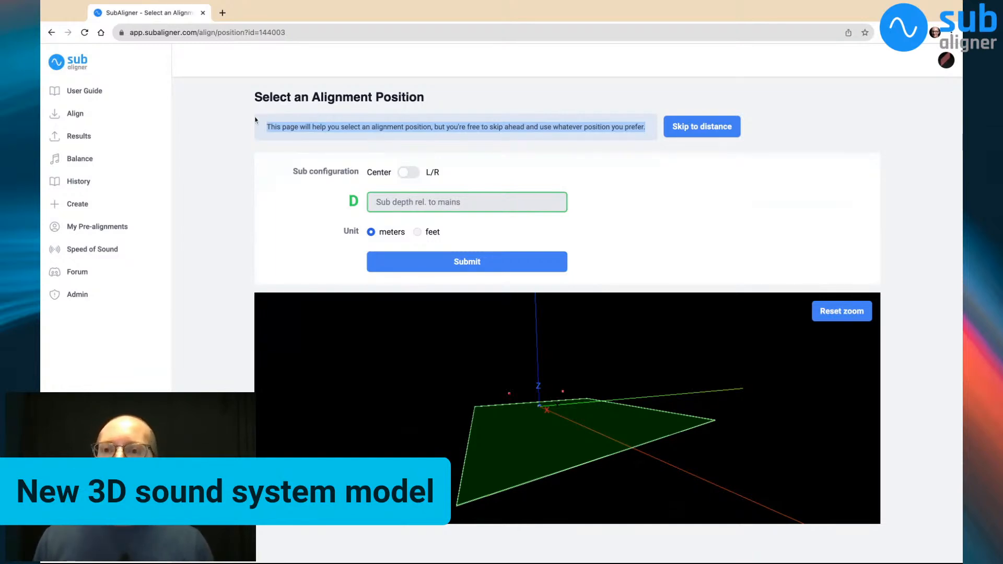
pyautogui.click(243, 120)
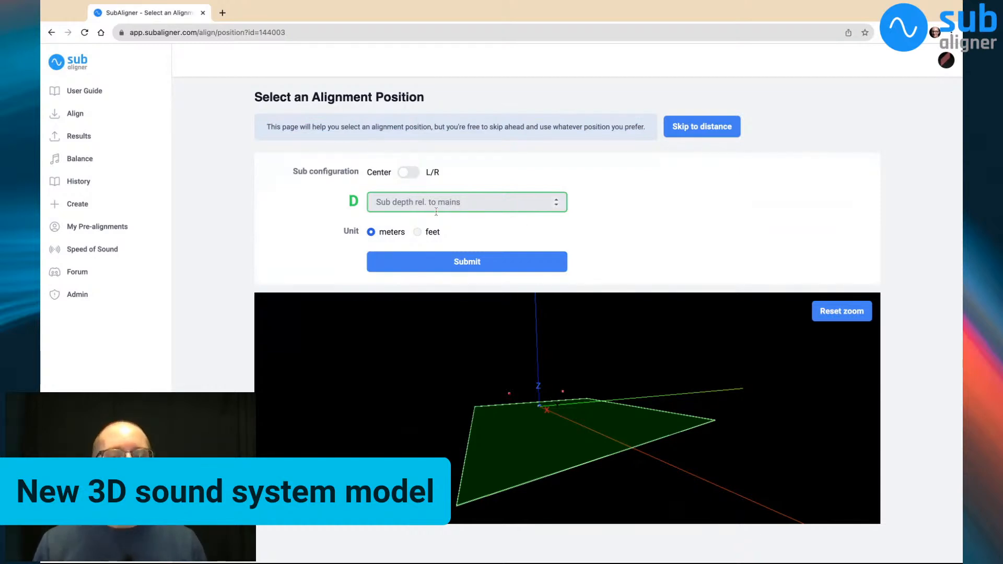
pyautogui.tripleClick(399, 127)
pyautogui.click(554, 104)
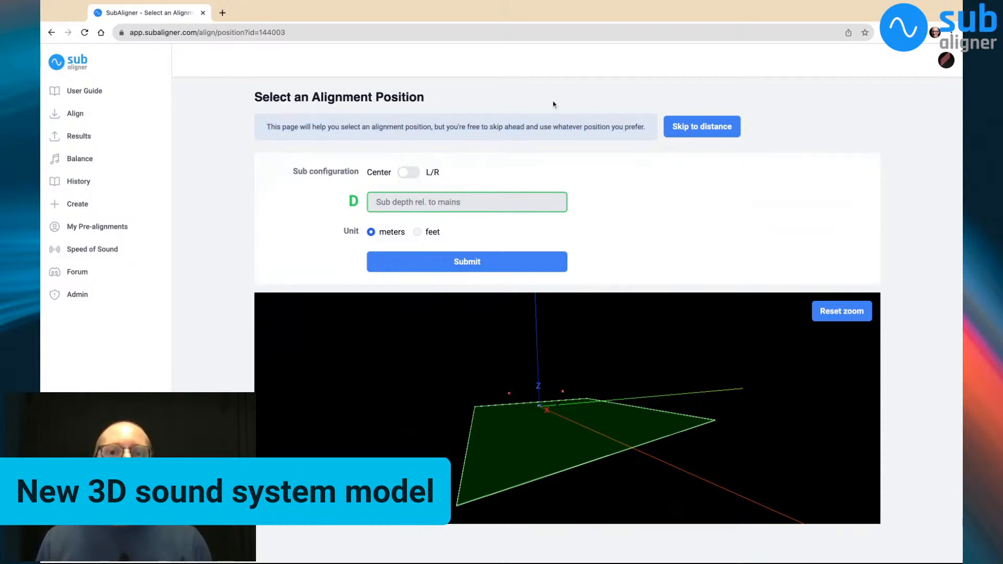
pyautogui.click(695, 130)
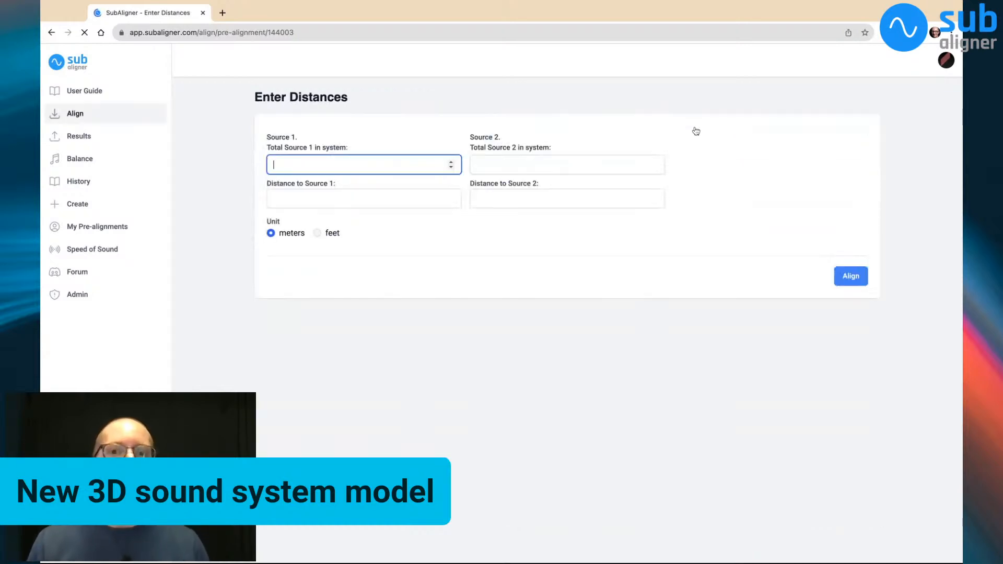
pyautogui.press('super+bracketleft')
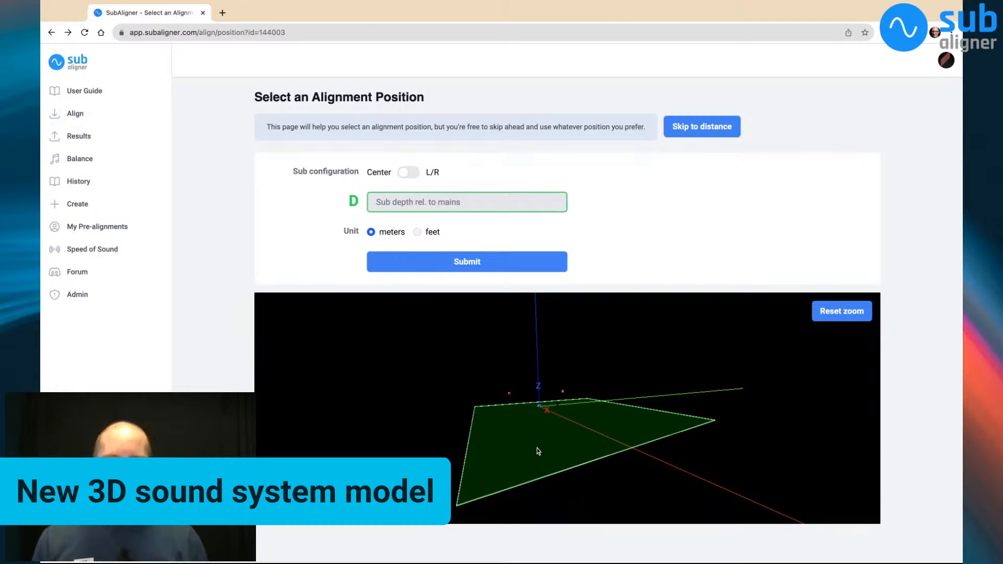
# Examine the mains, subwoofer and audience area in the 3D sound system model from several angles
pyautogui.moveTo(536, 431); pyautogui.dragTo(573, 438)
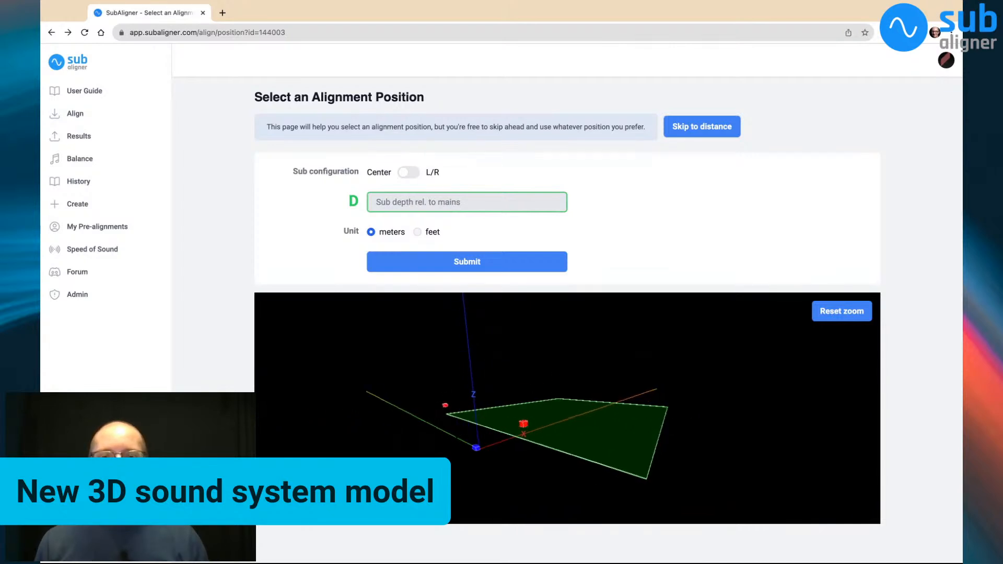
pyautogui.moveTo(619, 472); pyautogui.dragTo(639, 456)
pyautogui.moveTo(507, 440)
pyautogui.mouseDown()
pyautogui.moveTo(532, 440)
pyautogui.moveTo(489, 441)
pyautogui.moveTo(529, 440)
pyautogui.moveTo(501, 440)
pyautogui.mouseUp()
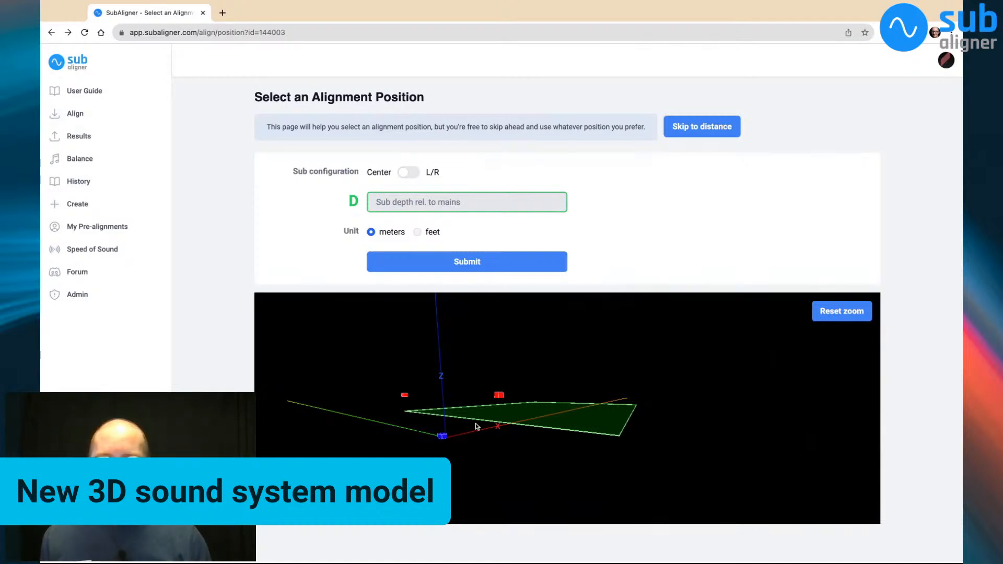
pyautogui.scroll(5, 448, 431)
pyautogui.scroll(-4, 448, 430)
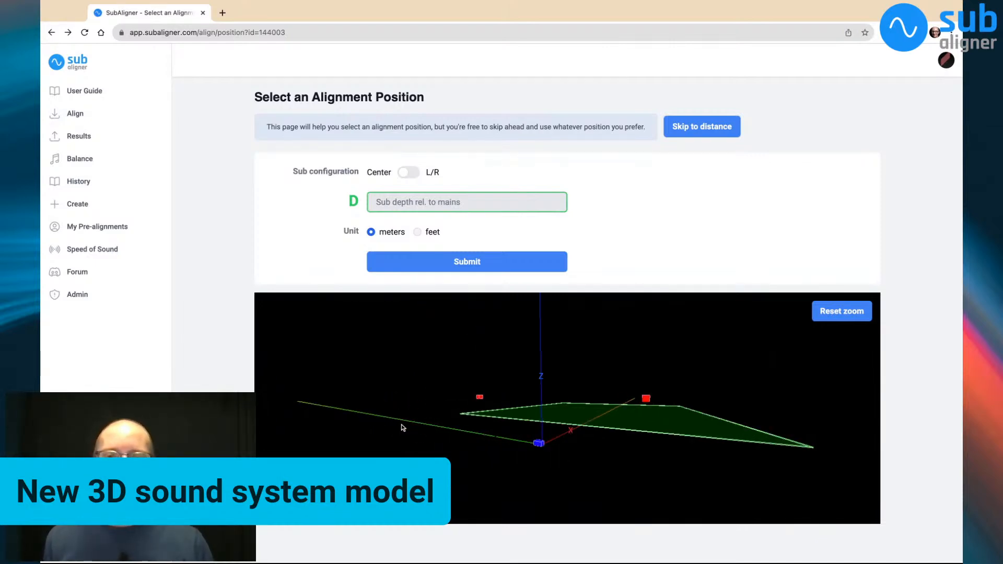
pyautogui.moveTo(402, 425); pyautogui.dragTo(492, 426)
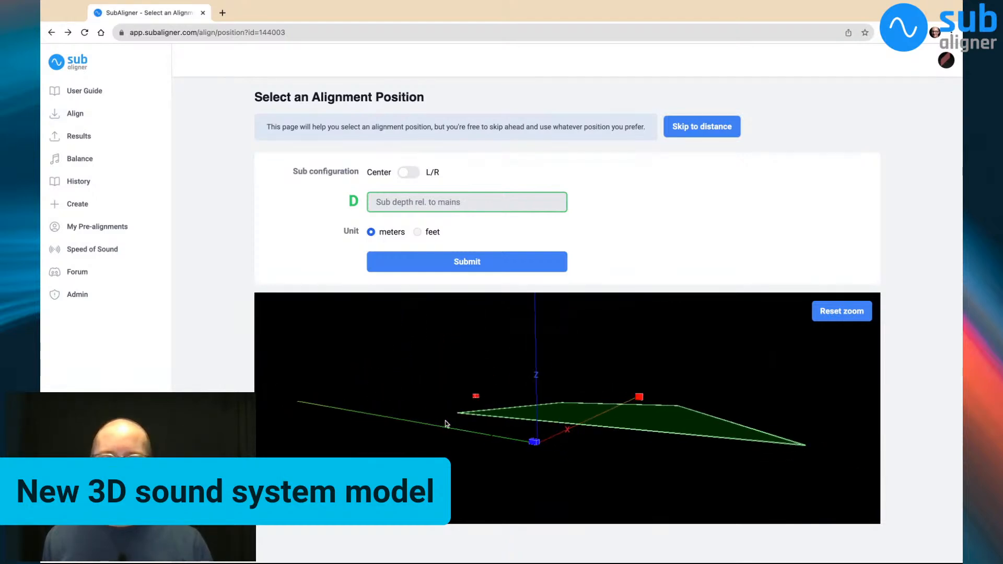
pyautogui.moveTo(445, 421); pyautogui.dragTo(433, 417)
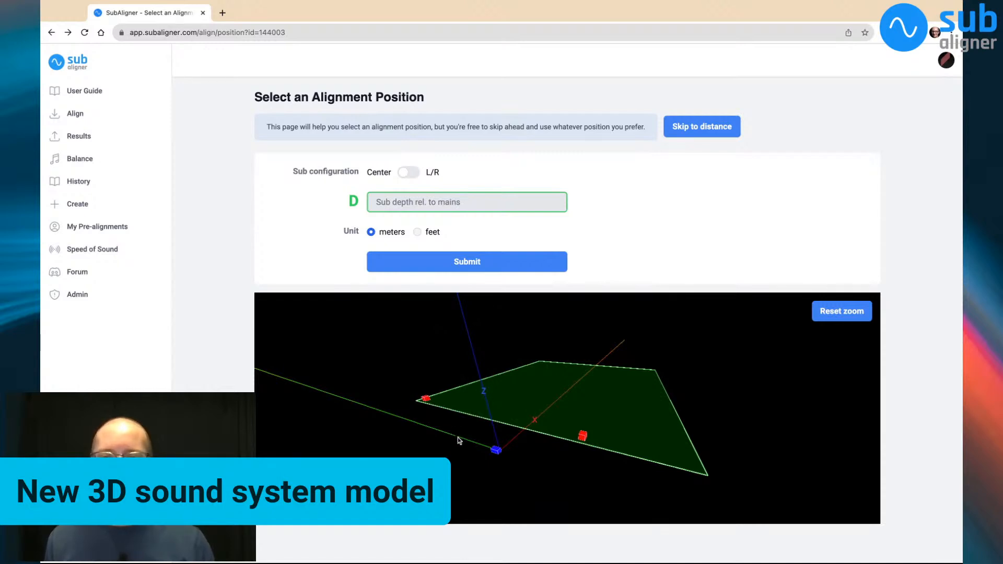
# Inspect the subwoofer and audience plane up close in the 3D model and reset the zoom
pyautogui.scroll(5, 457, 438)
pyautogui.moveTo(391, 454); pyautogui.dragTo(612, 411)
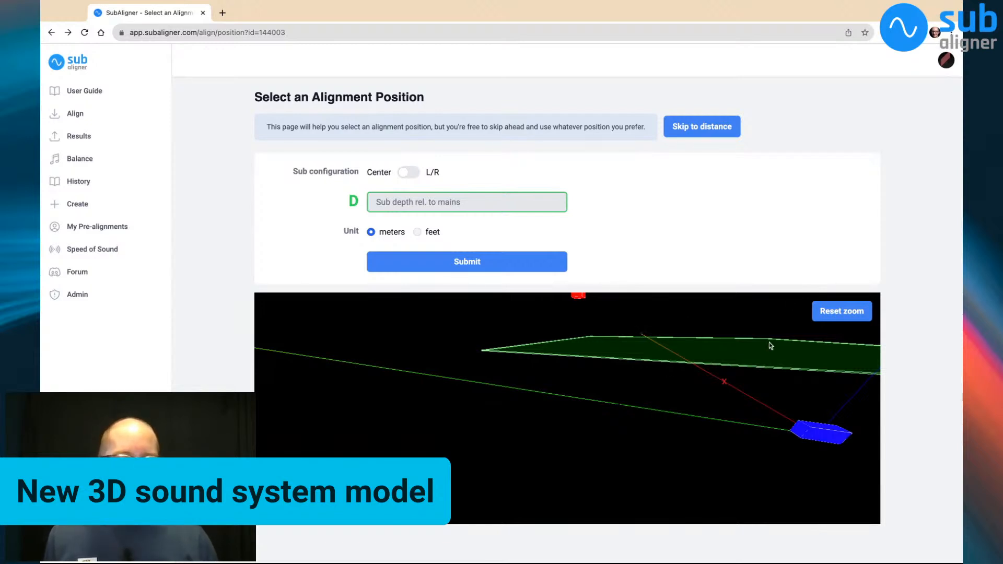
pyautogui.scroll(-5, 601, 410)
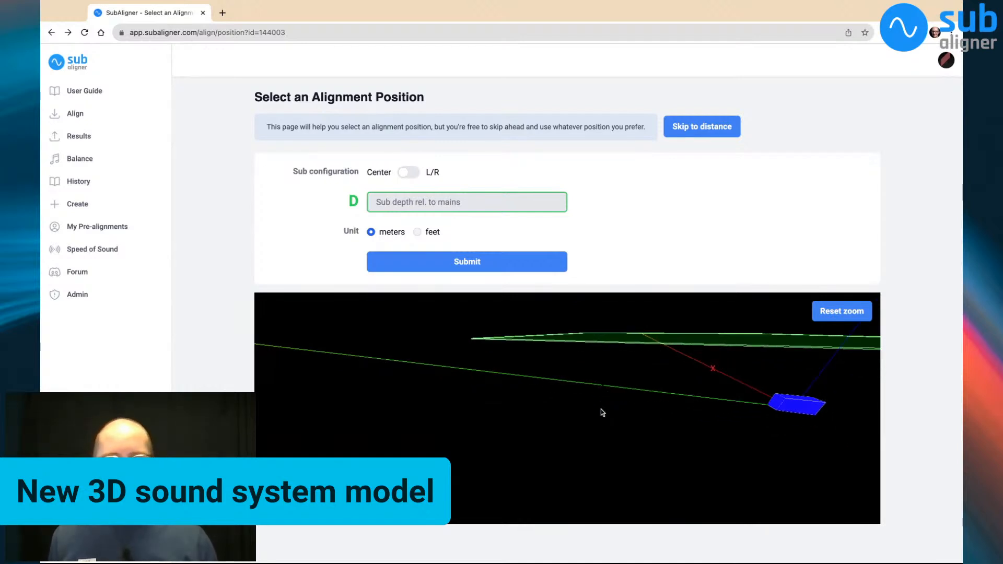
pyautogui.scroll(-5, 601, 409)
pyautogui.scroll(5, 601, 409)
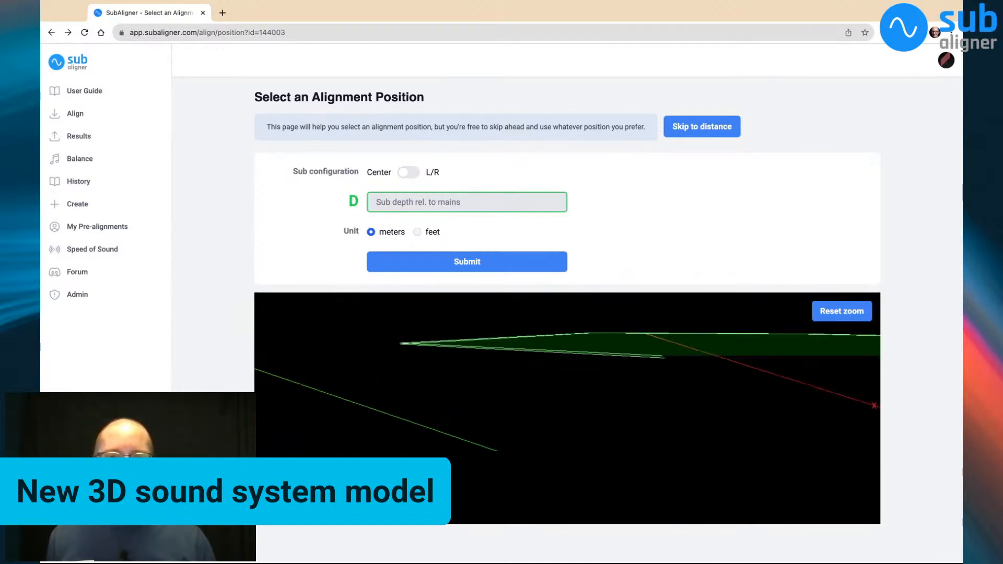
pyautogui.moveTo(619, 443); pyautogui.dragTo(526, 469)
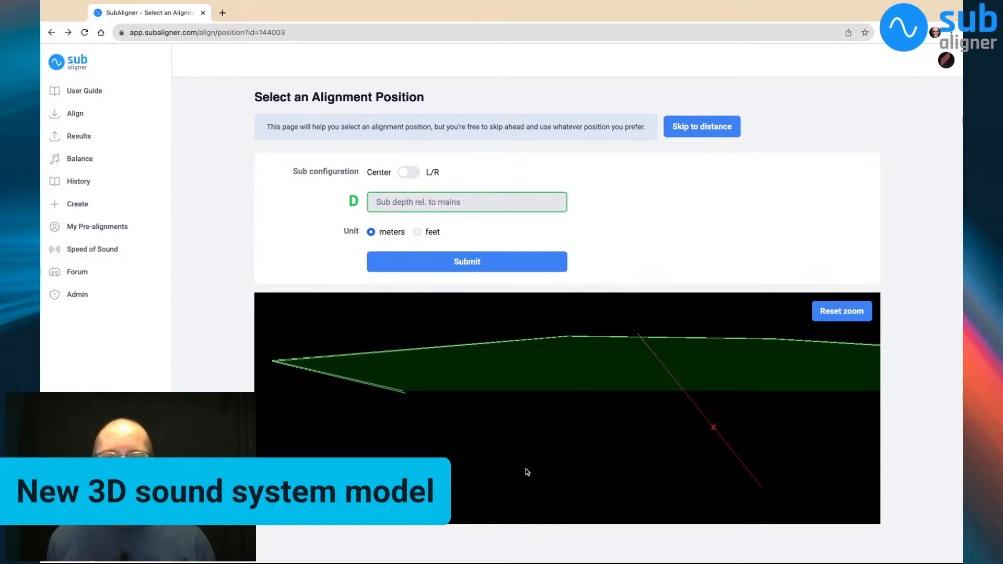
pyautogui.click(849, 312)
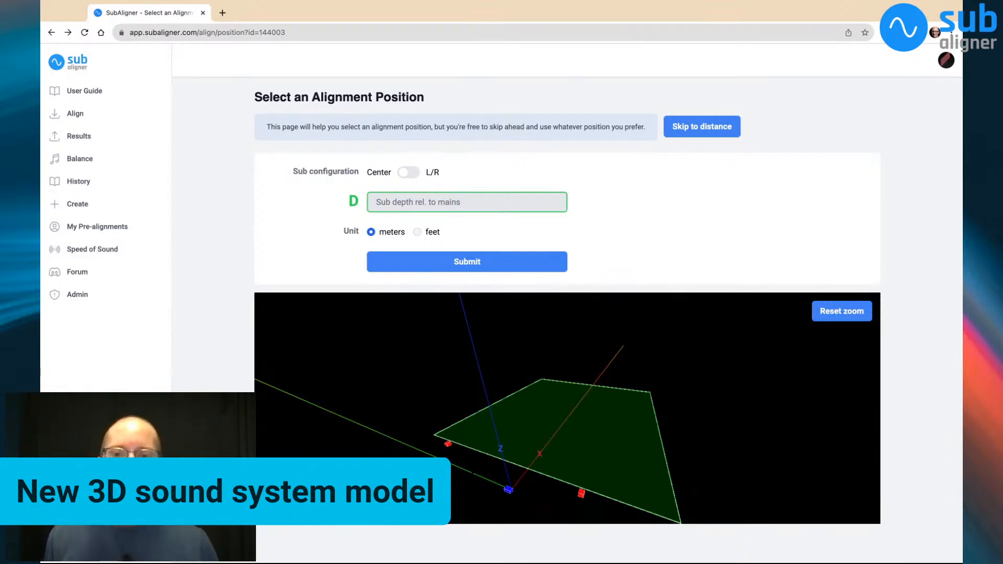
# Compare the sub depth field with the subwoofer's place in the 3D model and reset the zoom
pyautogui.moveTo(594, 515); pyautogui.dragTo(600, 506)
pyautogui.moveTo(569, 418); pyautogui.dragTo(551, 432)
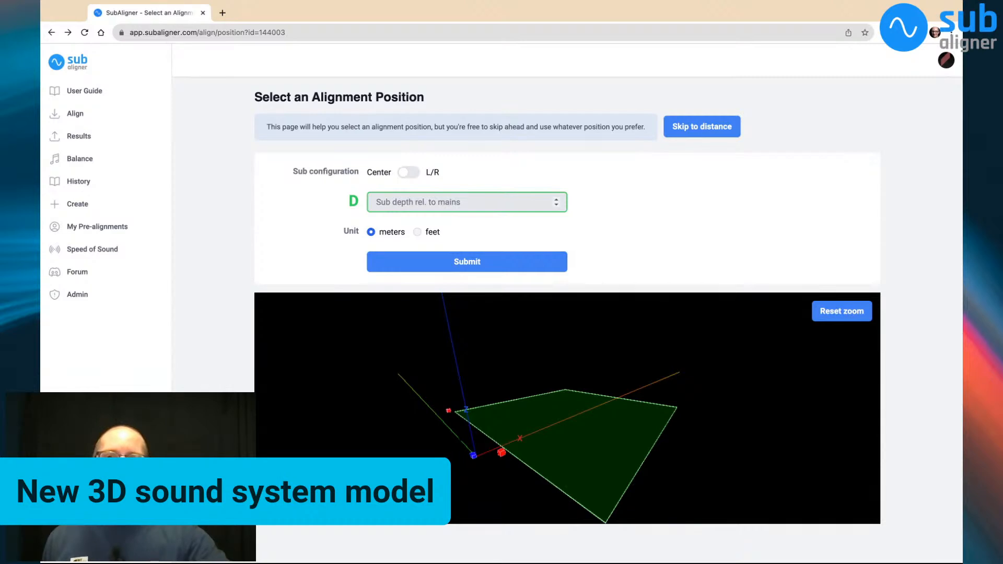
pyautogui.click(493, 208)
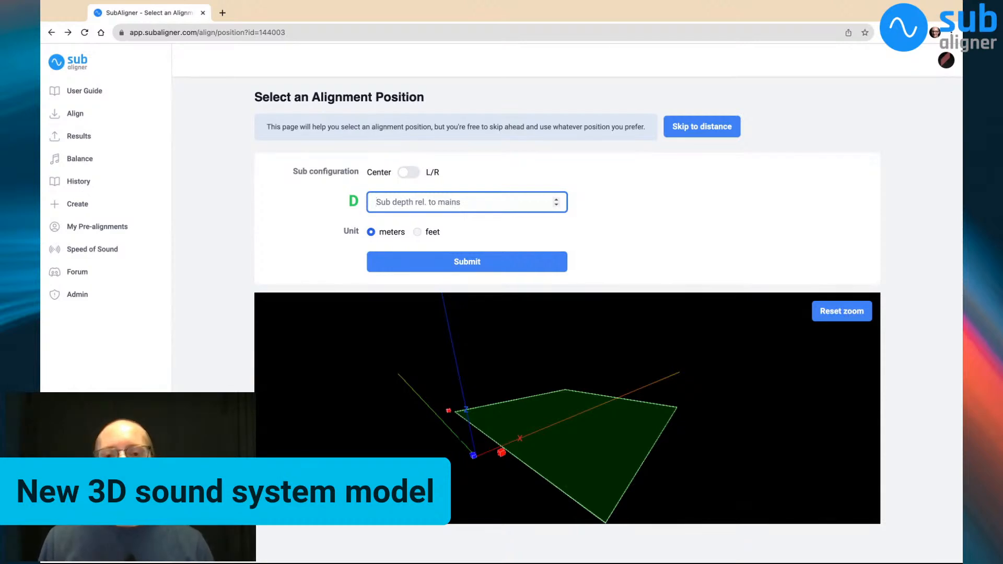
pyautogui.click(479, 465)
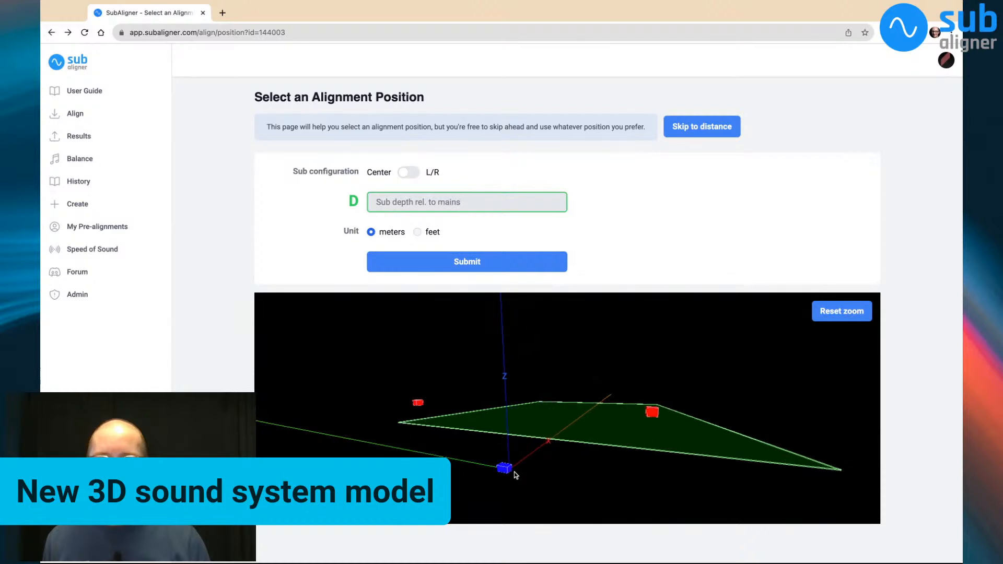
pyautogui.click(477, 197)
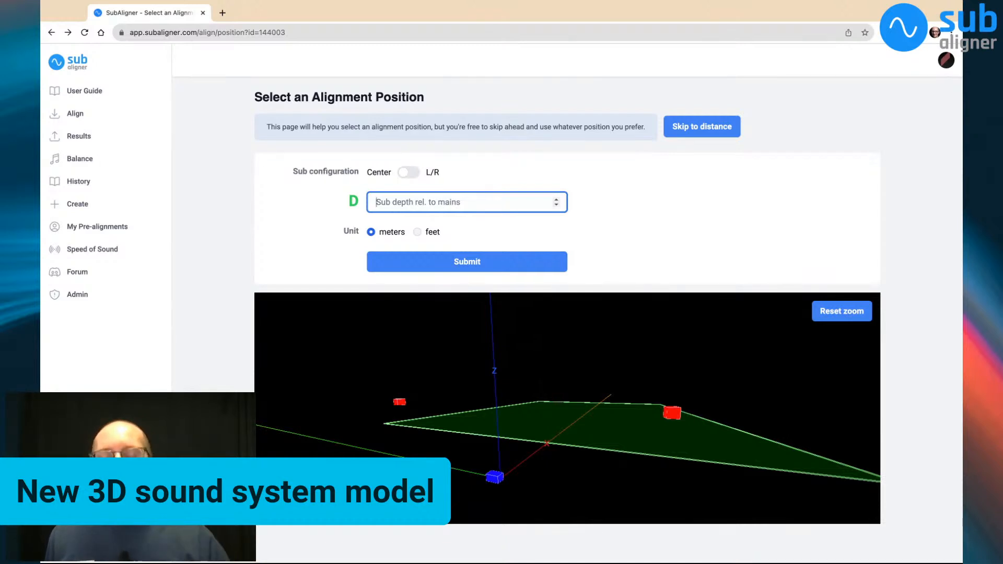
pyautogui.click(560, 487)
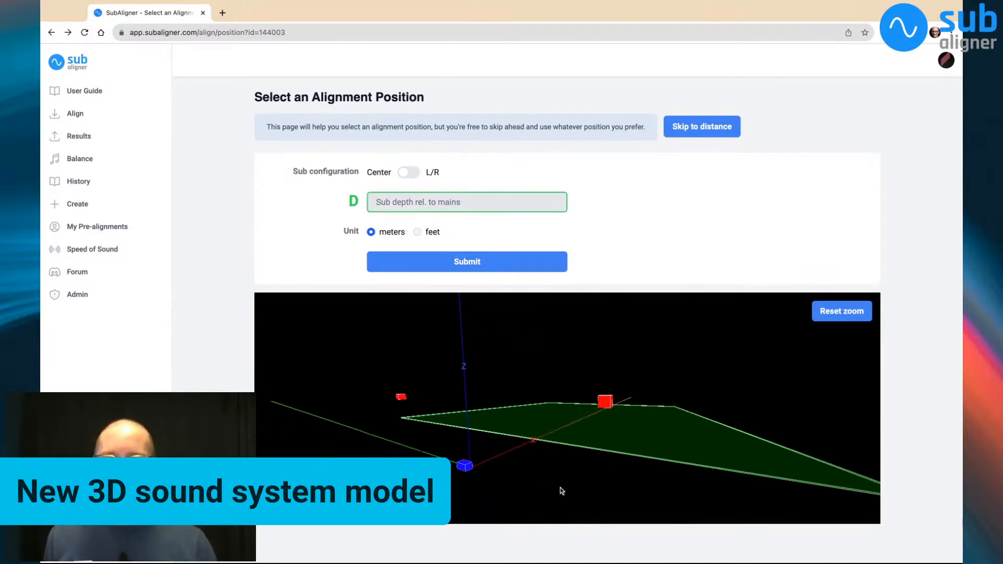
pyautogui.moveTo(562, 491); pyautogui.dragTo(581, 493)
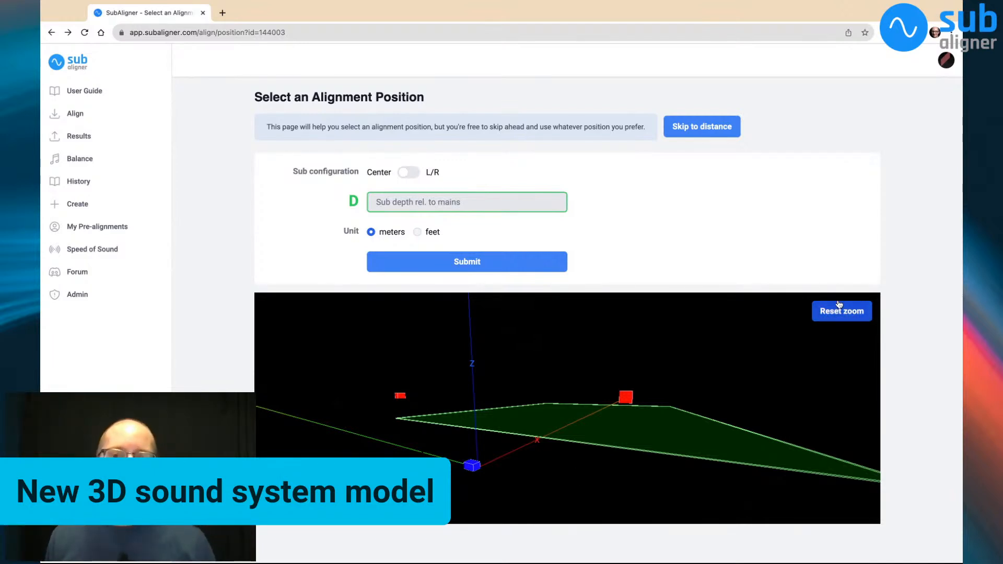
pyautogui.click(853, 312)
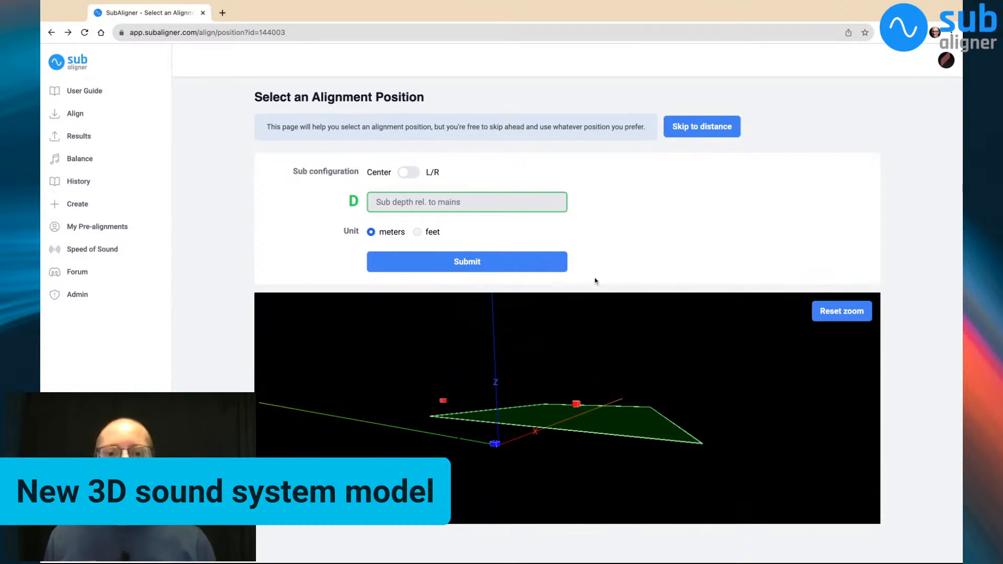
# Try a sub depth of 1.03 meters relative to the mains
pyautogui.click(471, 204)
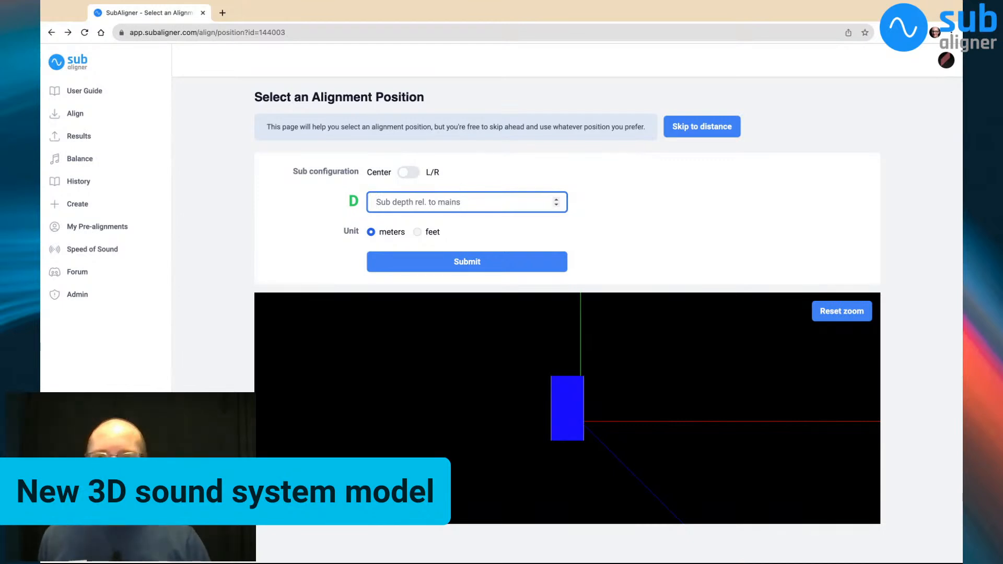
pyautogui.write('1.03')
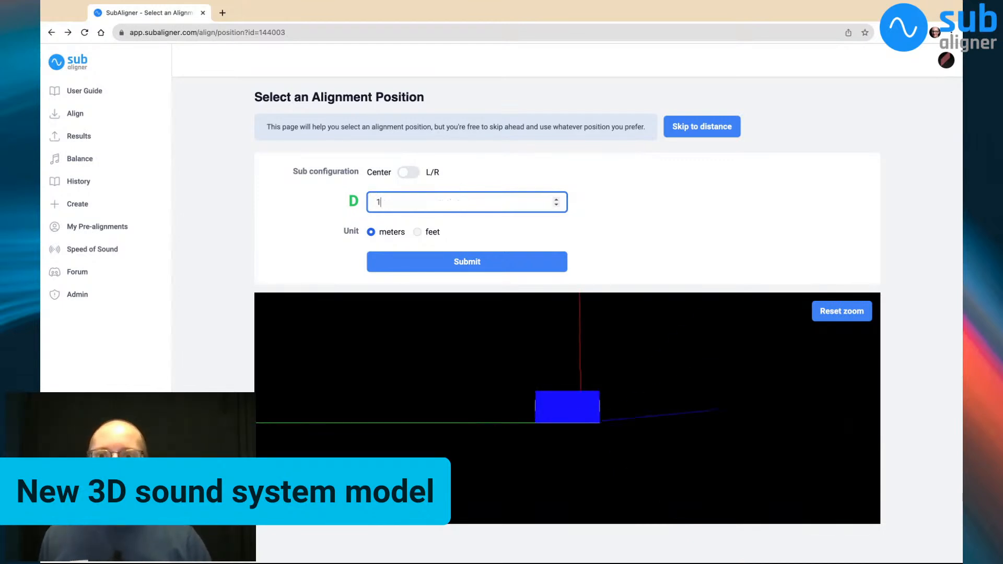
pyautogui.press('Down')
pyautogui.press('Down')
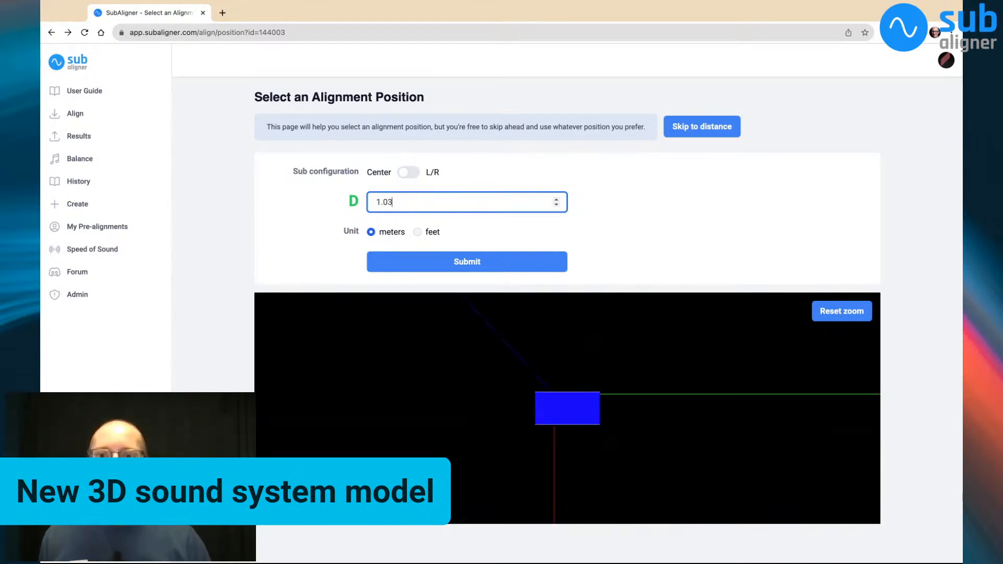
# Try sub depths of 2 and 3 meters relative to the mains
pyautogui.press('super+a')
pyautogui.write('2')
pyautogui.press('super+a')
pyautogui.write('3')
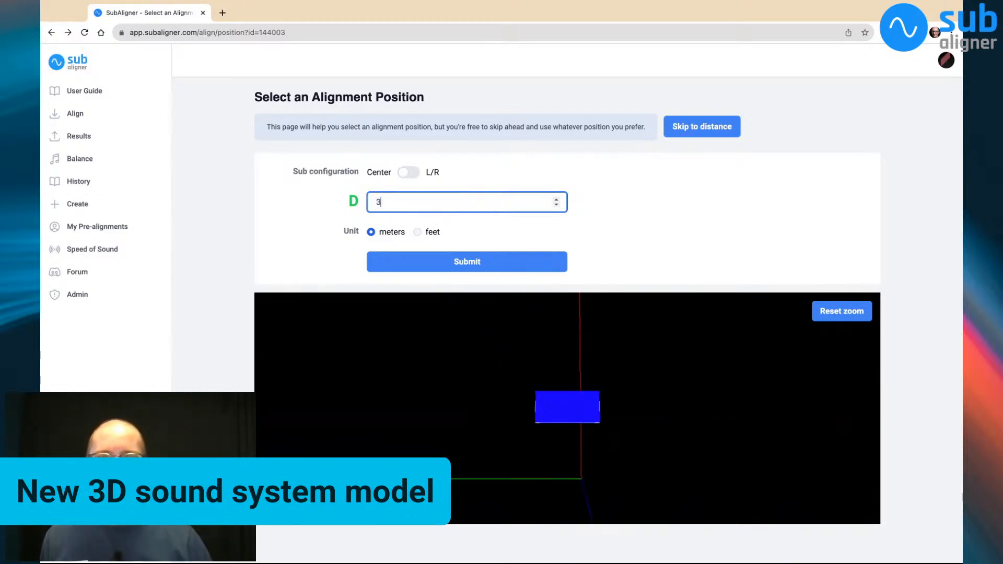
# Try a sub depth of 4 meters, followed by the negative value -4
pyautogui.press('super+a')
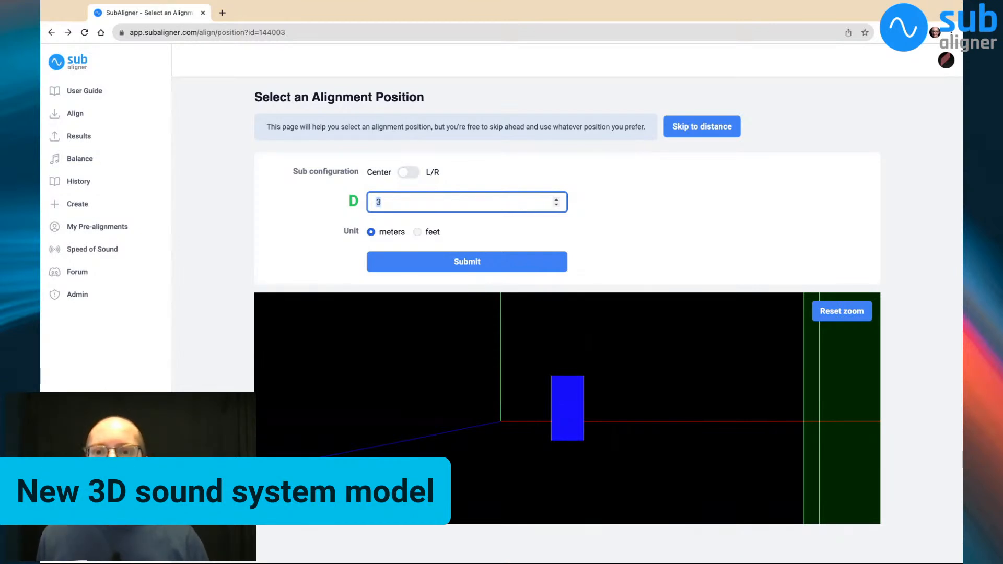
pyautogui.write('4')
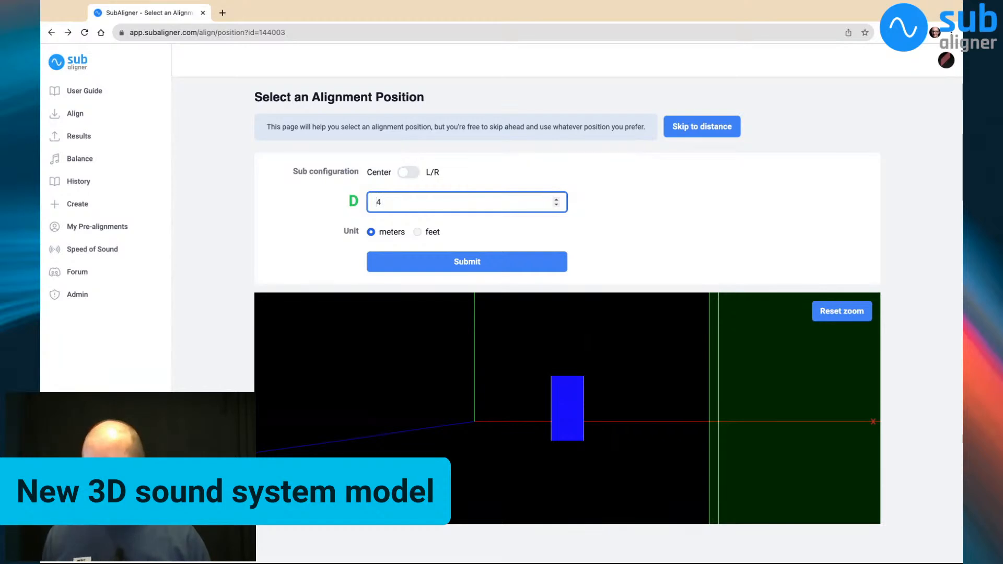
pyautogui.write('-')
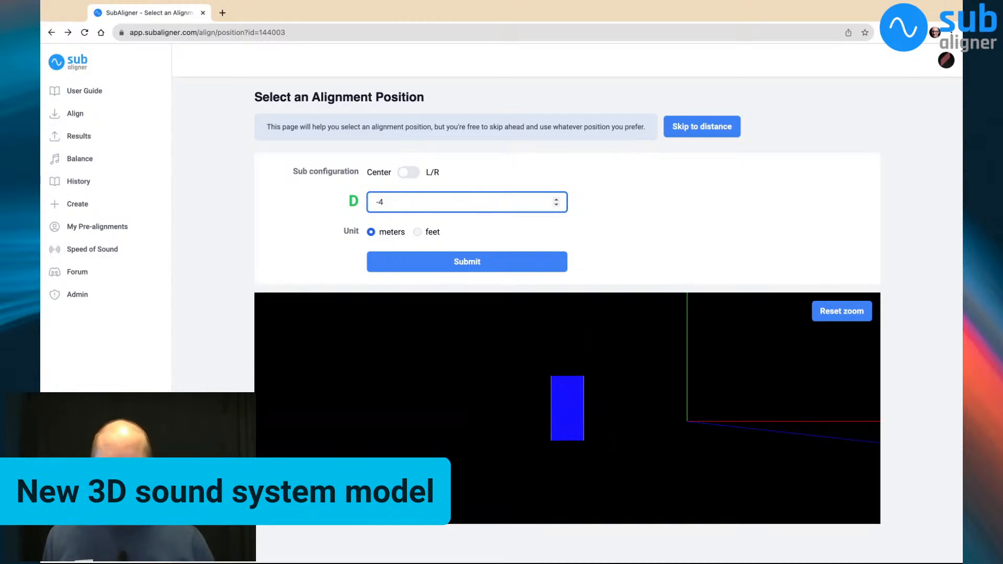
# Set the sub depth relative to the mains to 0 and switch the sub configuration to L/R
pyautogui.press('BackSpace')
pyautogui.press('BackSpace')
pyautogui.write('0')
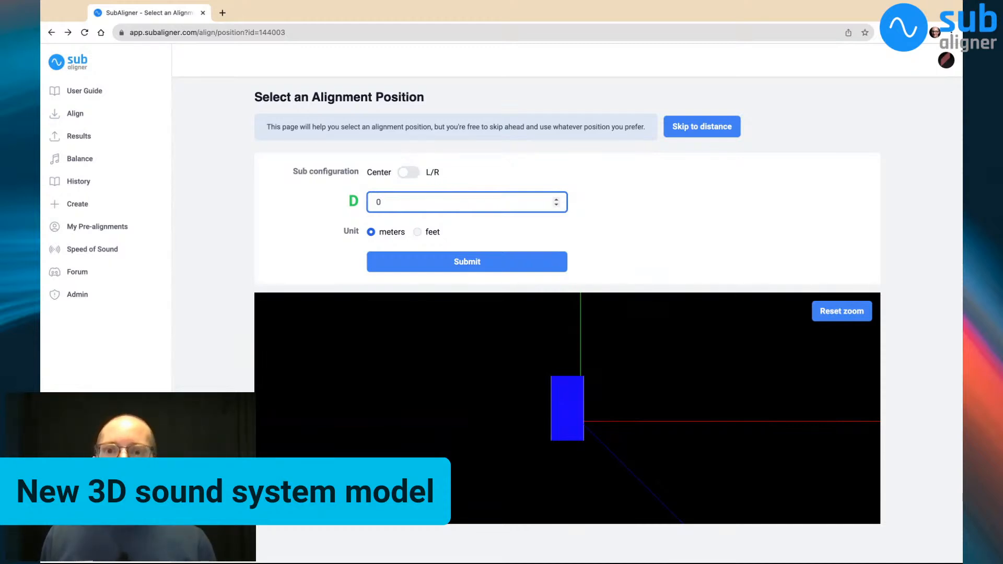
pyautogui.click(408, 173)
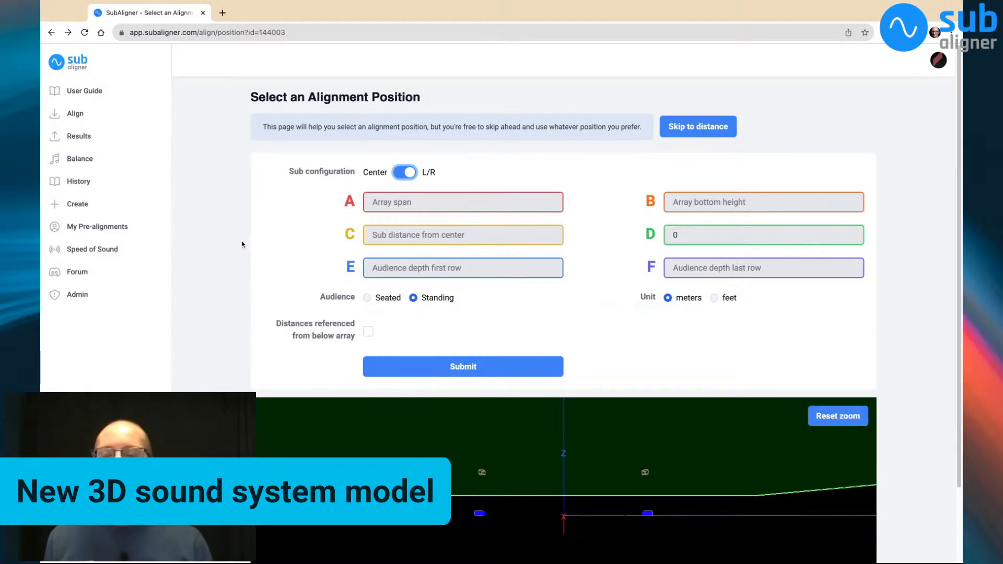
pyautogui.scroll(-3, 241, 245)
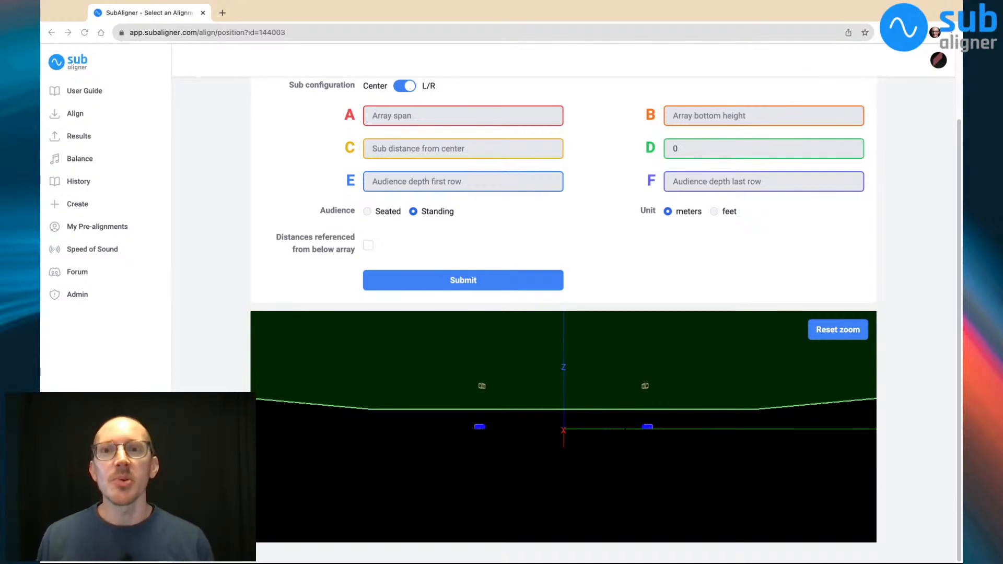
# Try array spans of 2 and 4 meters before setting the array span to 5 meters
pyautogui.click(455, 98)
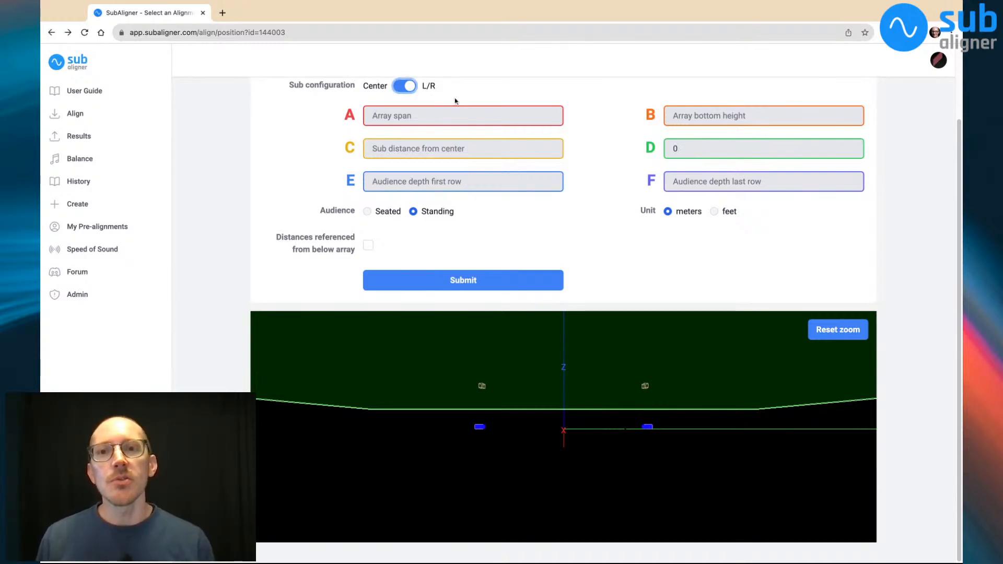
pyautogui.click(431, 117)
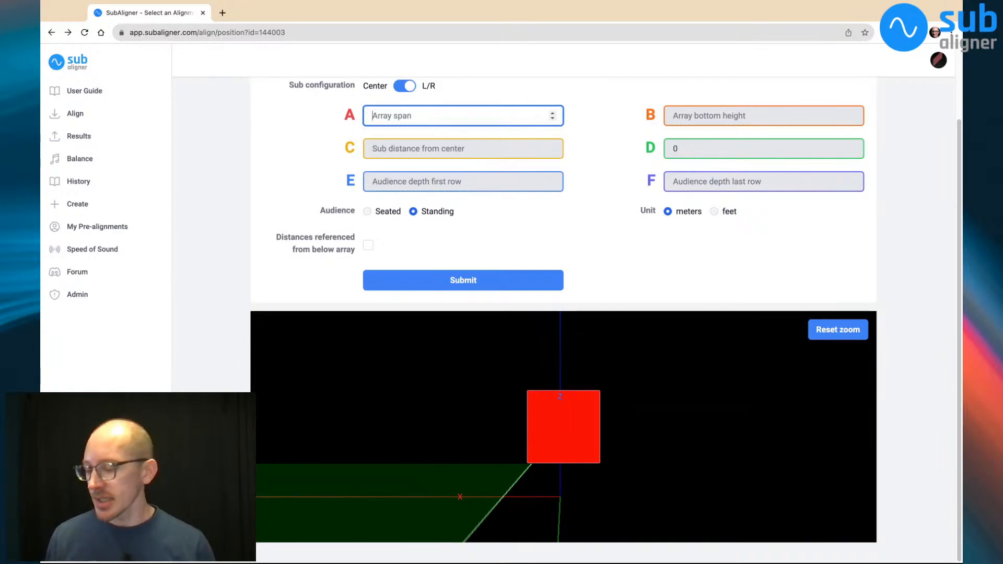
pyautogui.write('2')
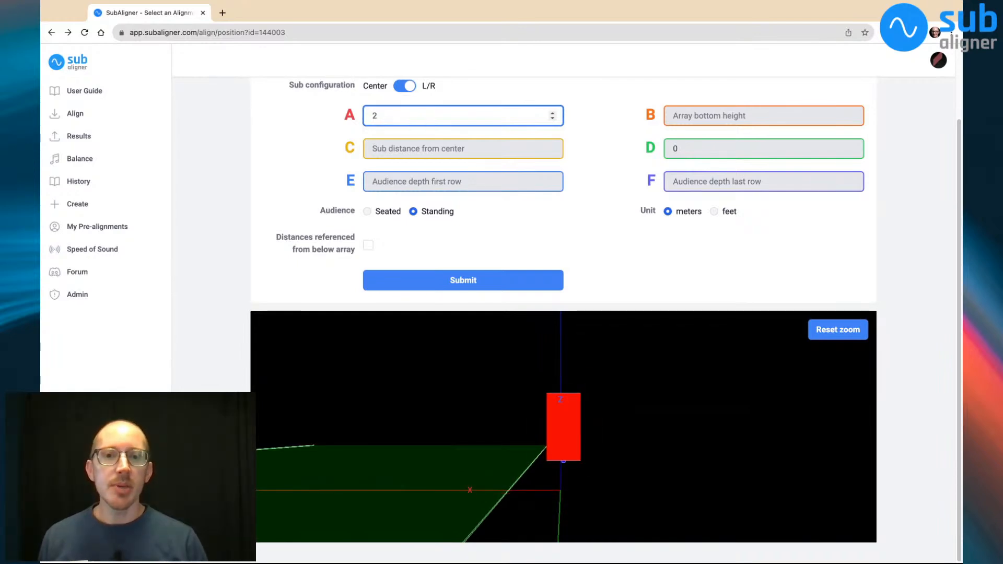
pyautogui.press('BackSpace')
pyautogui.write('4')
pyautogui.press('BackSpace')
pyautogui.write('5')
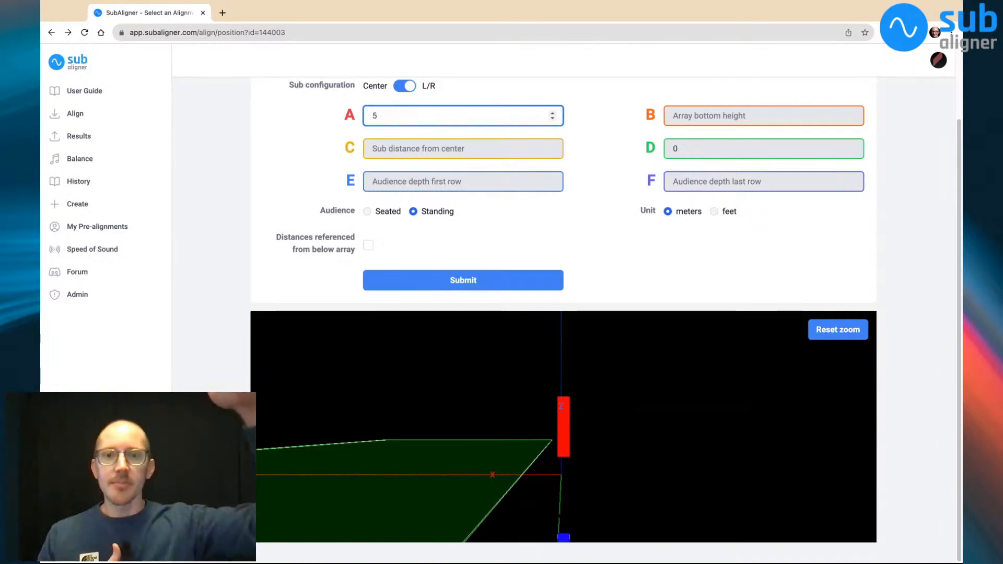
# Try array bottom heights of 1 and 0 meters and inspect the arrays and subs in the 3D model
pyautogui.click(754, 114)
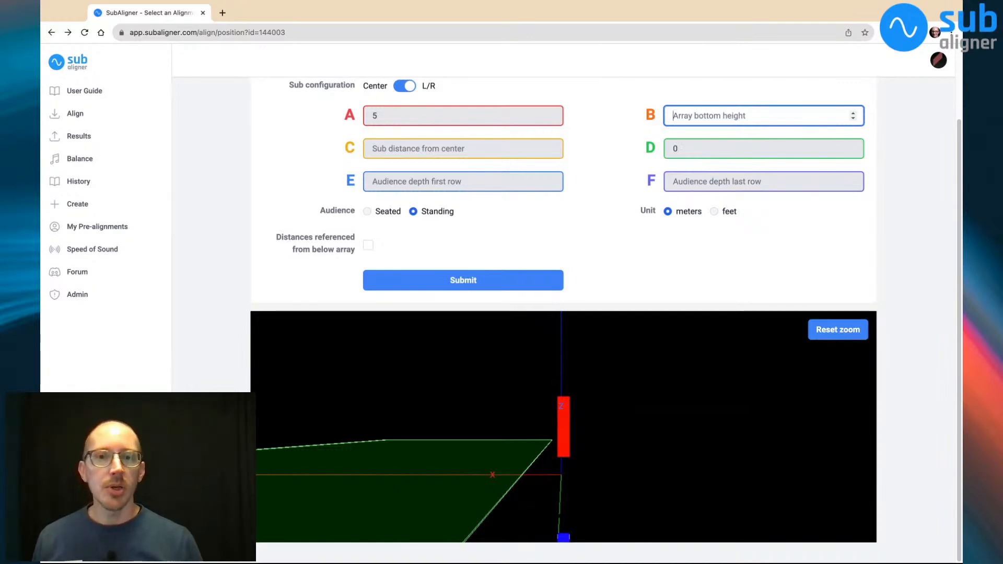
pyautogui.write('1')
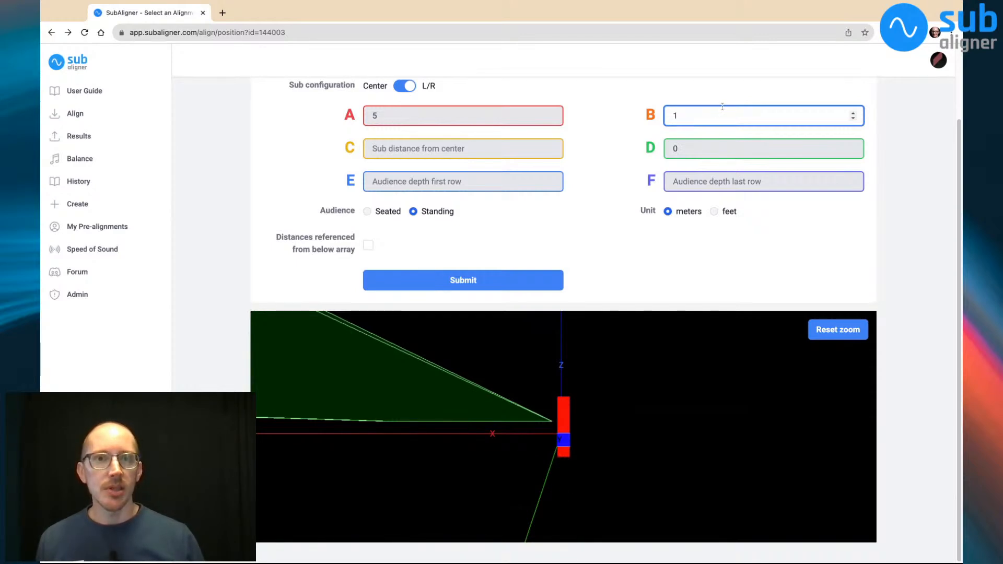
pyautogui.press('BackSpace')
pyautogui.write('0')
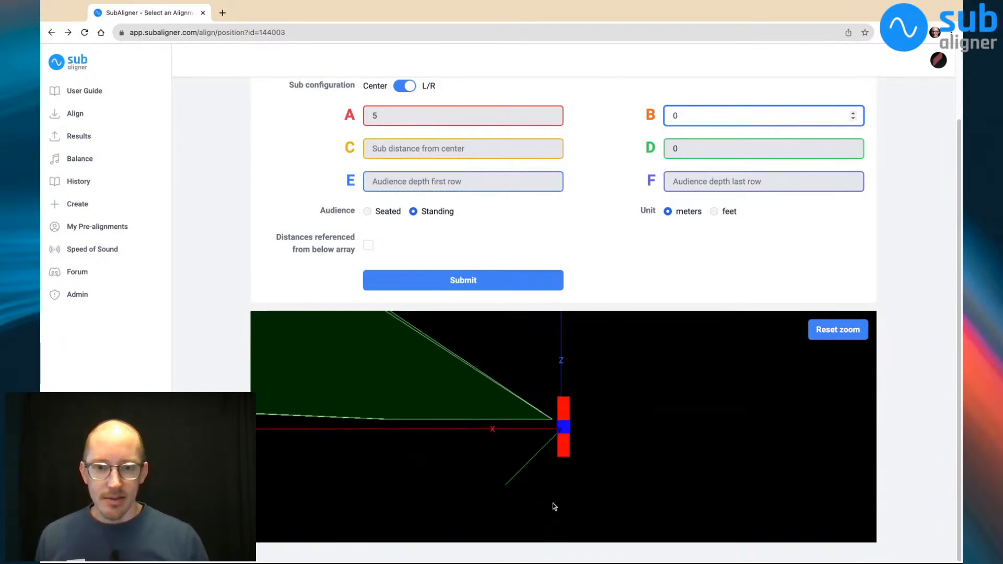
pyautogui.click(523, 513)
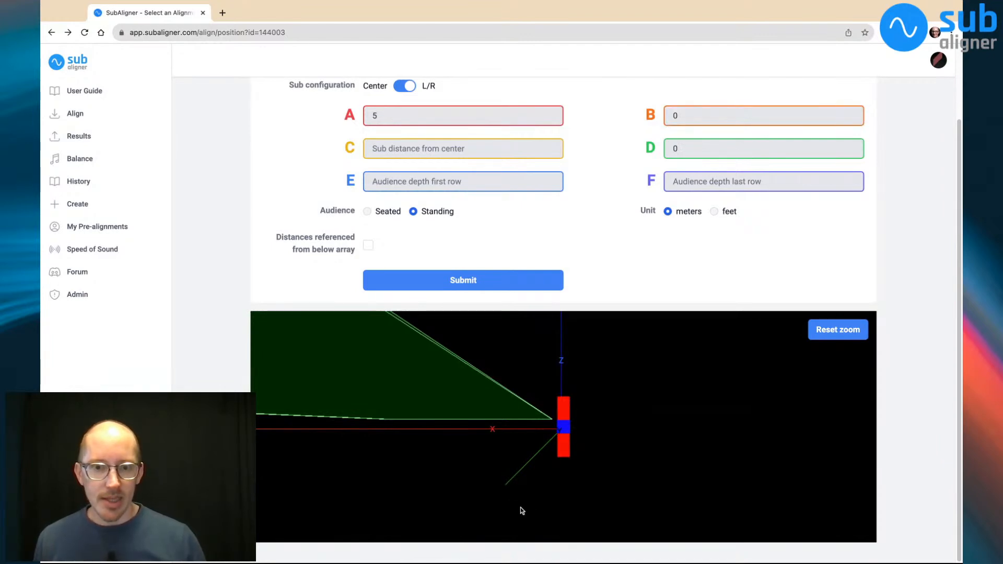
pyautogui.moveTo(520, 508); pyautogui.dragTo(588, 507)
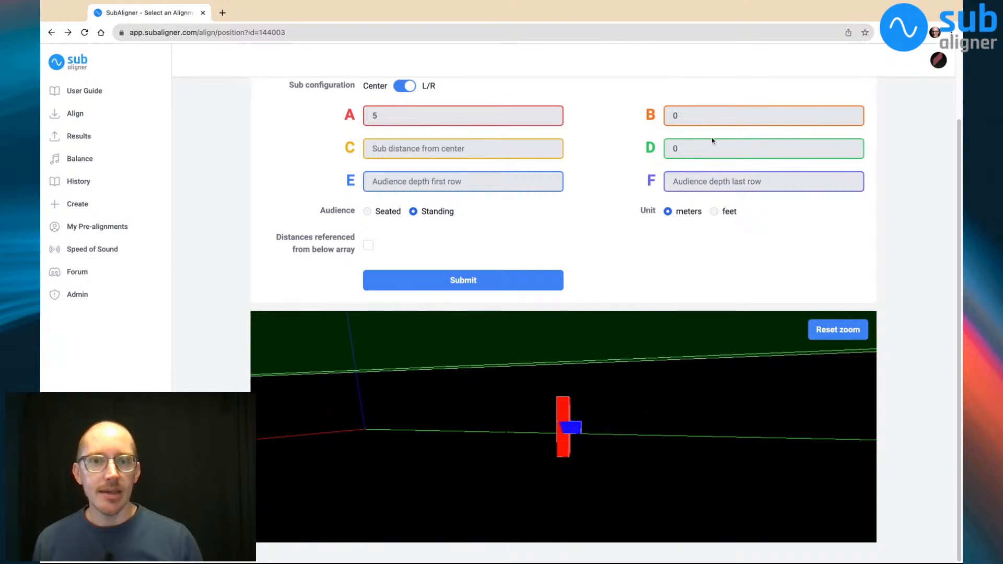
pyautogui.moveTo(622, 488); pyautogui.dragTo(602, 487)
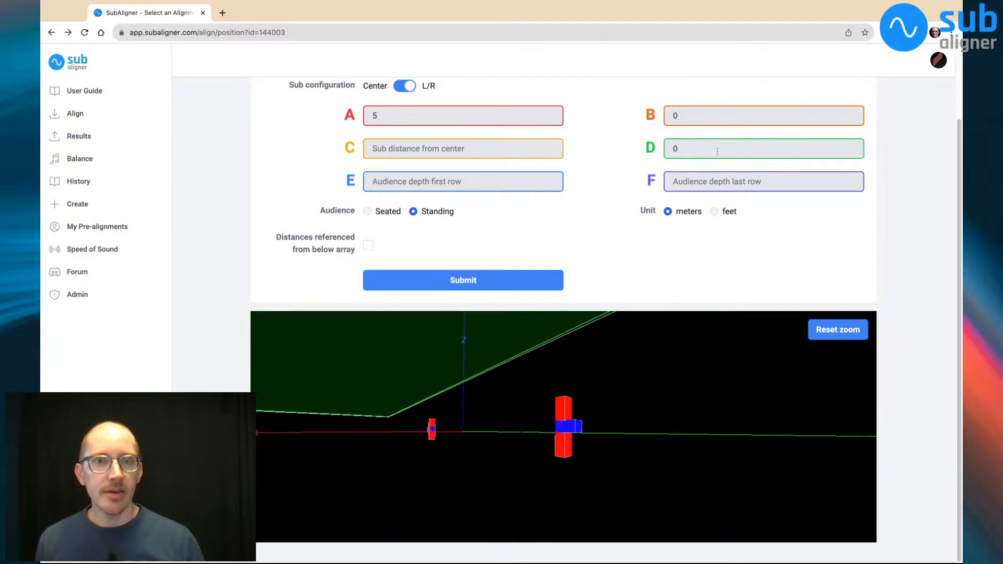
# Set the array bottom height to 20 meters and reset the 3D model's zoom
pyautogui.click(669, 121)
pyautogui.write('2')
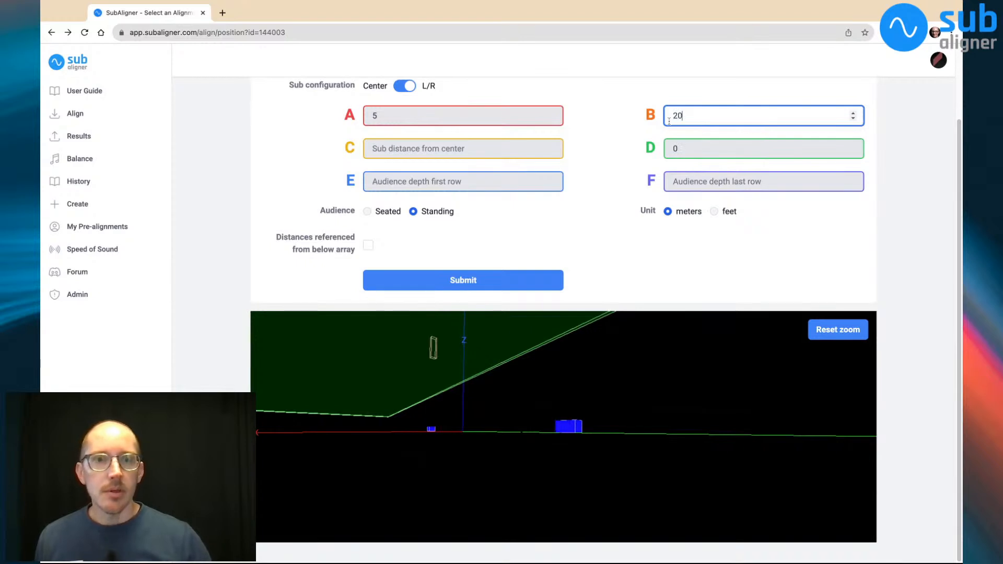
pyautogui.click(835, 333)
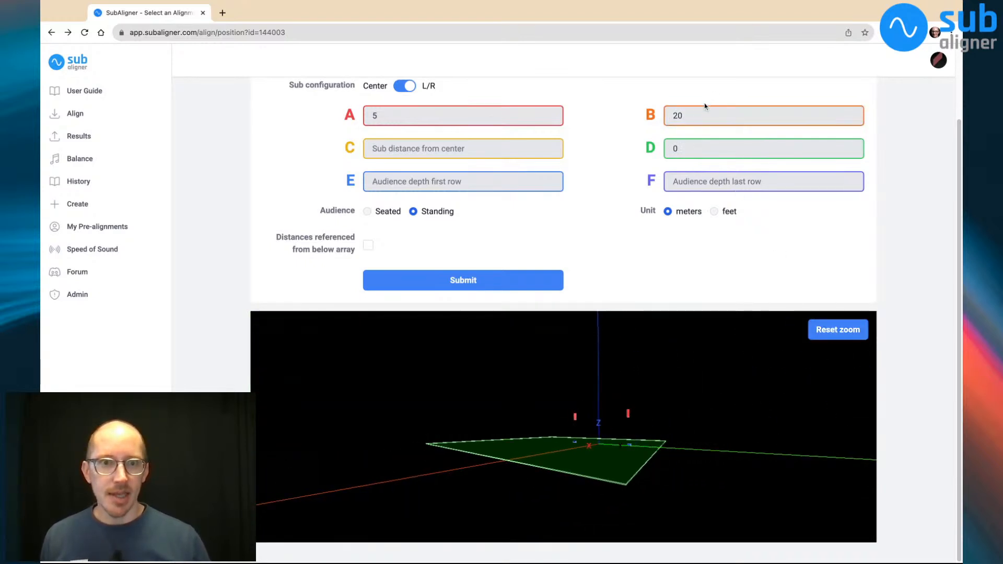
pyautogui.click(695, 116)
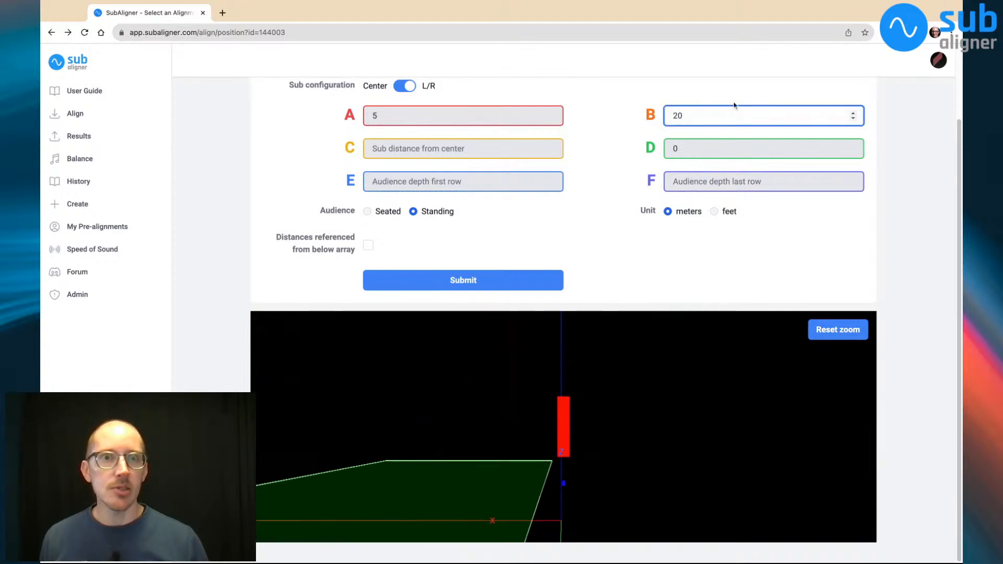
pyautogui.doubleClick(677, 116)
pyautogui.press('BackSpace')
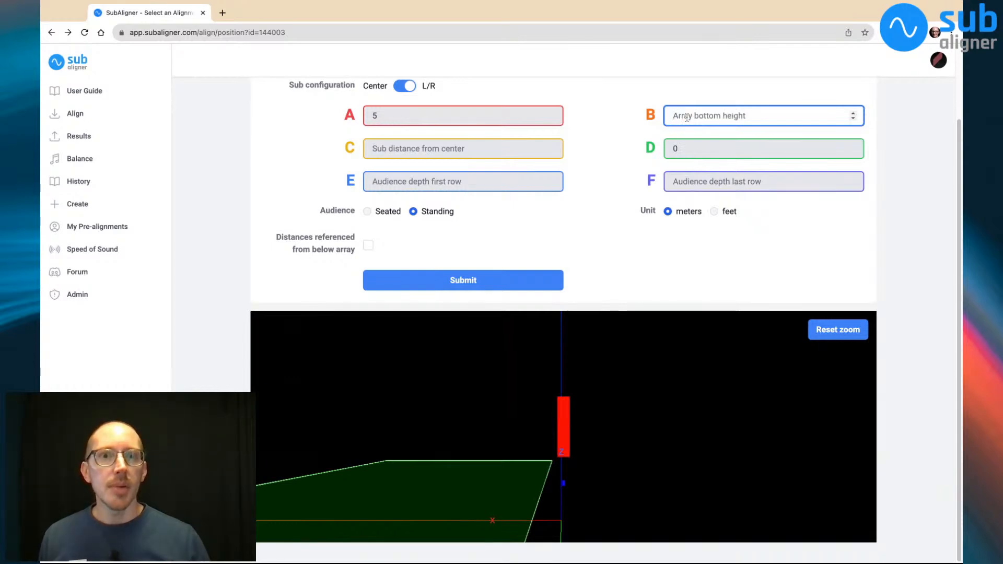
pyautogui.write('20')
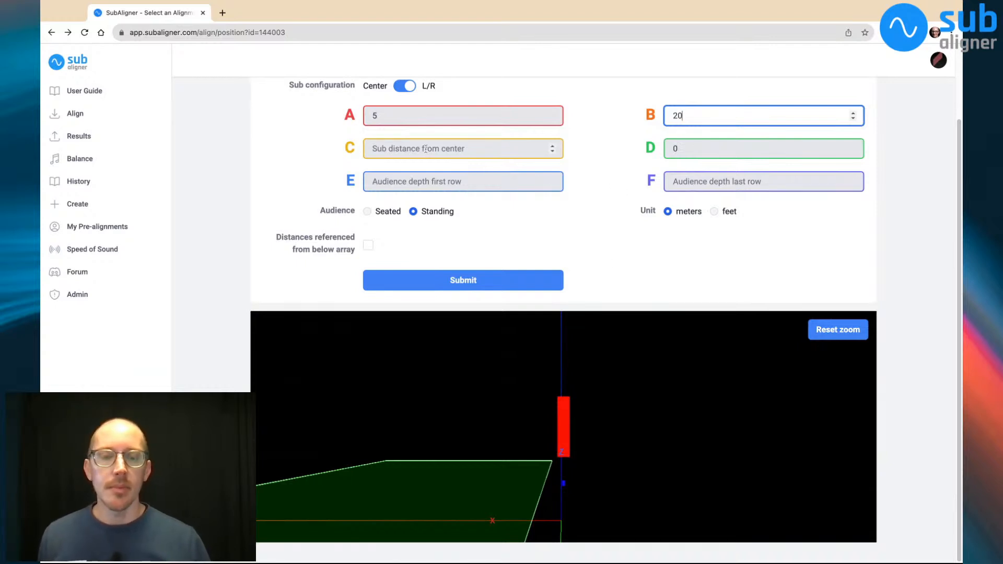
# Try sub distances from center of 1 and 10 meters before setting the distance to 20 meters
pyautogui.click(385, 151)
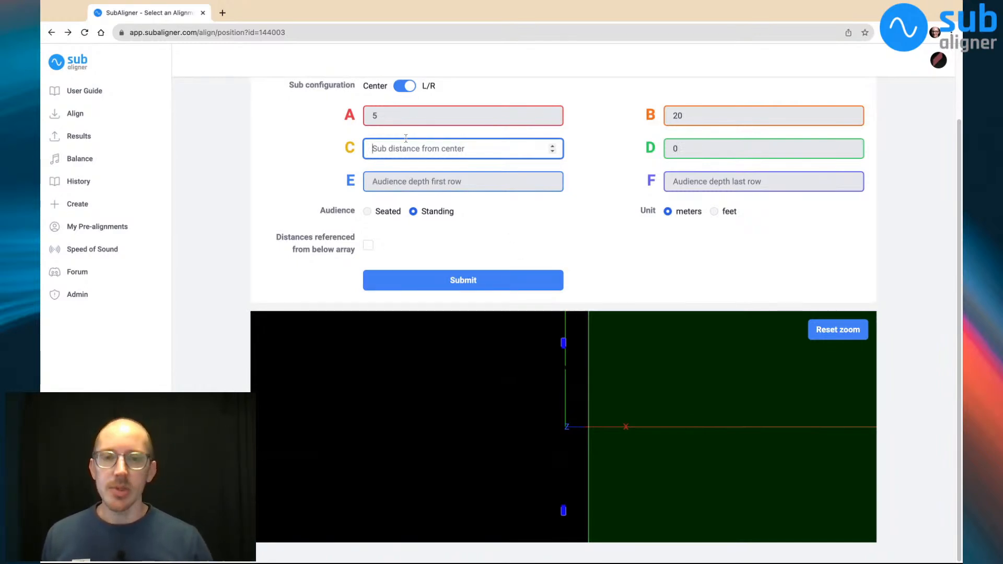
pyautogui.write('1')
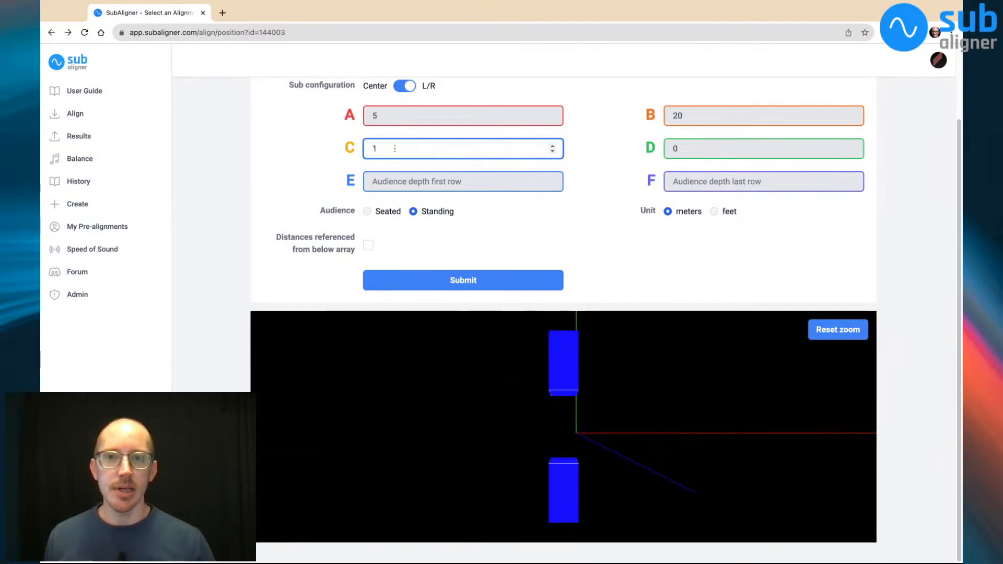
pyautogui.press('BackSpace')
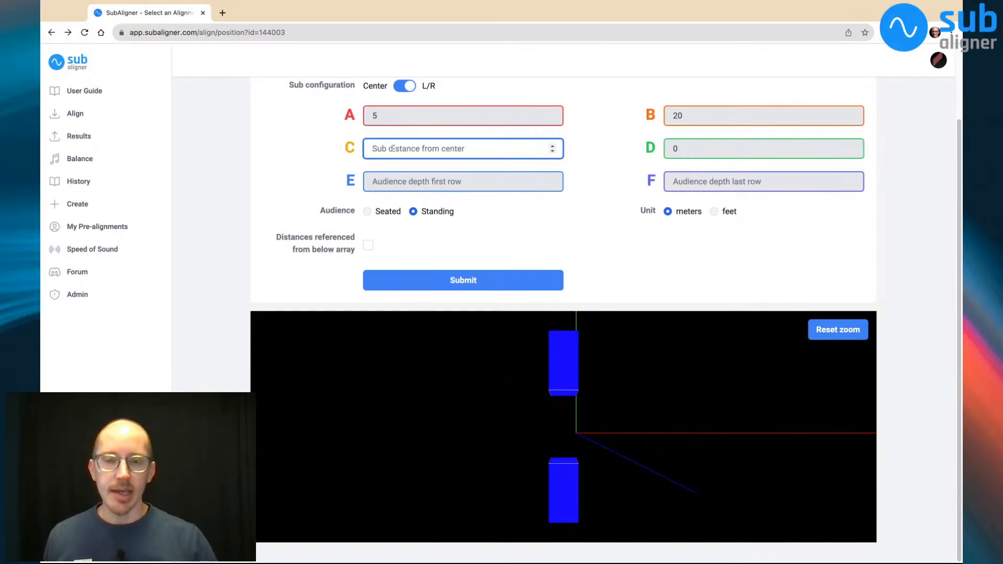
pyautogui.write('10')
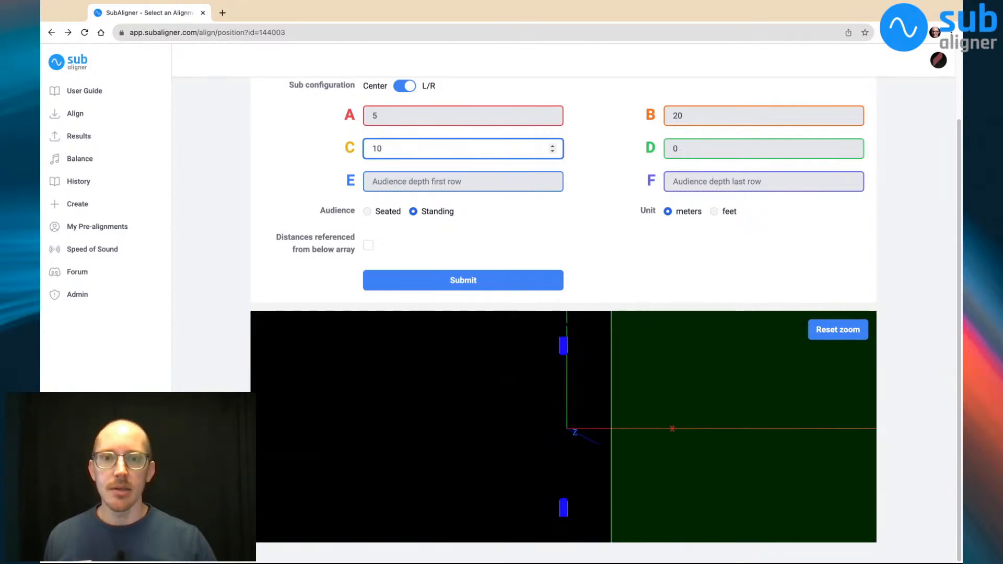
pyautogui.press('BackSpace')
pyautogui.write('2')
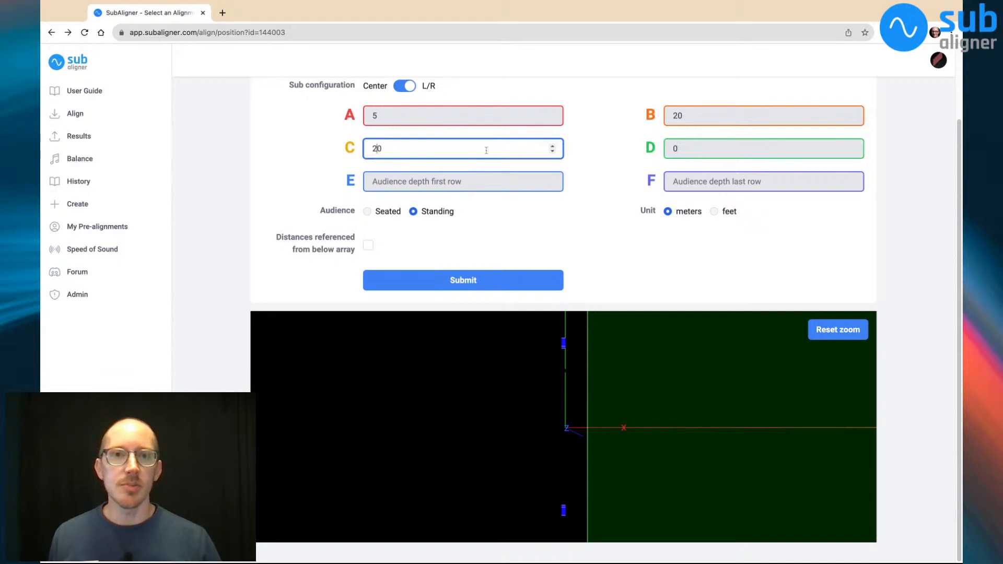
pyautogui.click(690, 150)
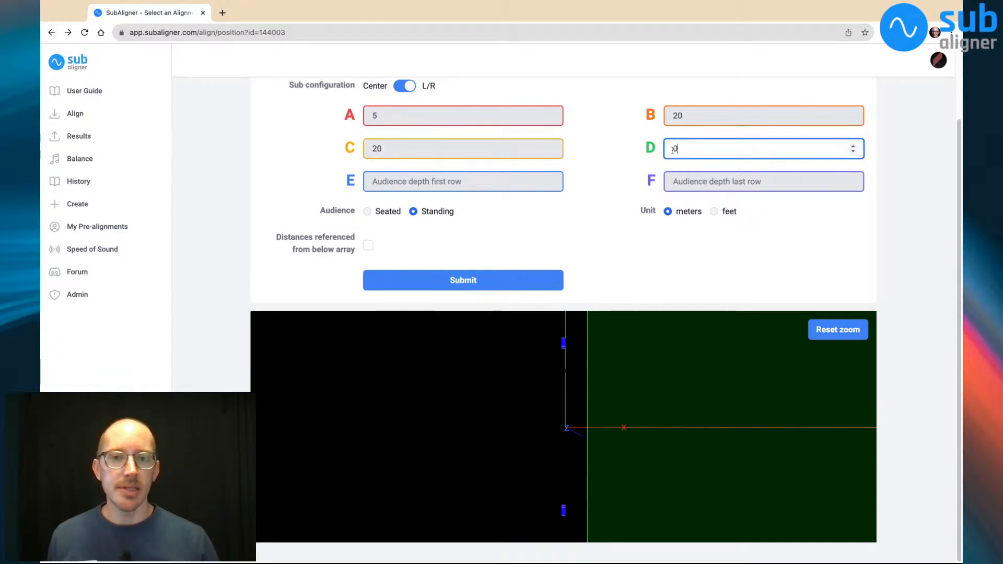
# Set the audience depth of the first row to 20 meters, trying 10 meters first
pyautogui.click(412, 182)
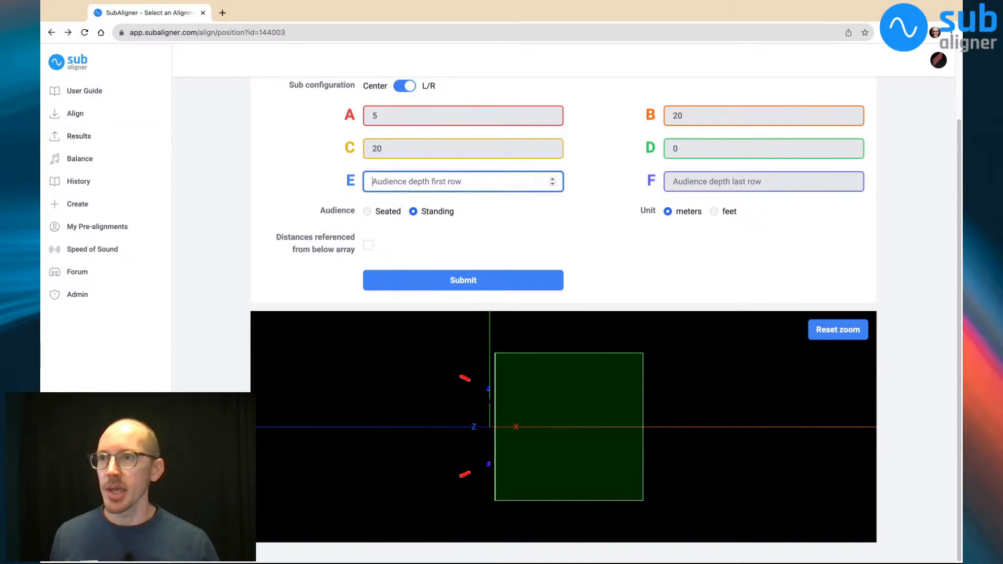
pyautogui.click(41, 78)
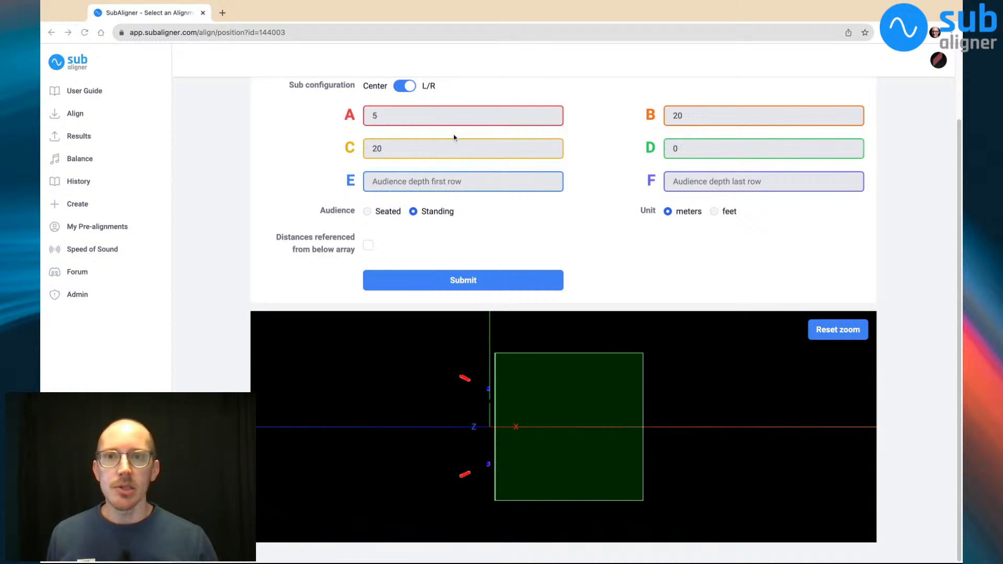
pyautogui.click(424, 183)
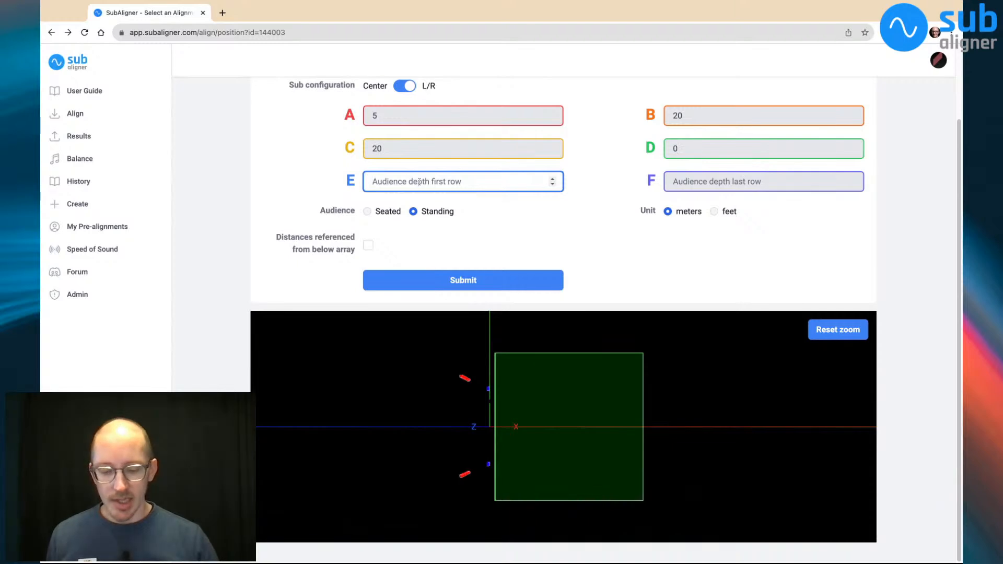
pyautogui.write('10')
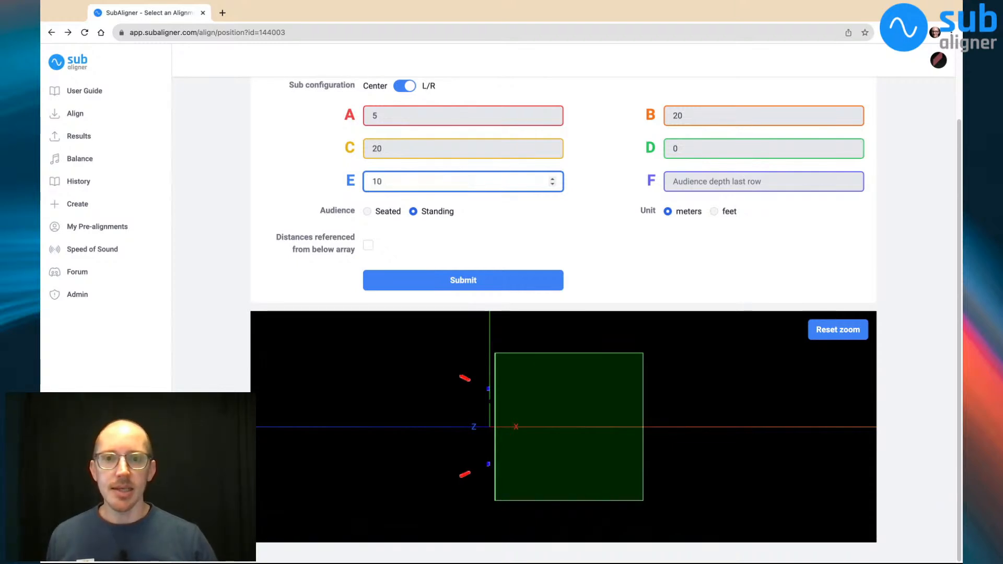
pyautogui.press('Left')
pyautogui.press('BackSpace')
pyautogui.write('2')
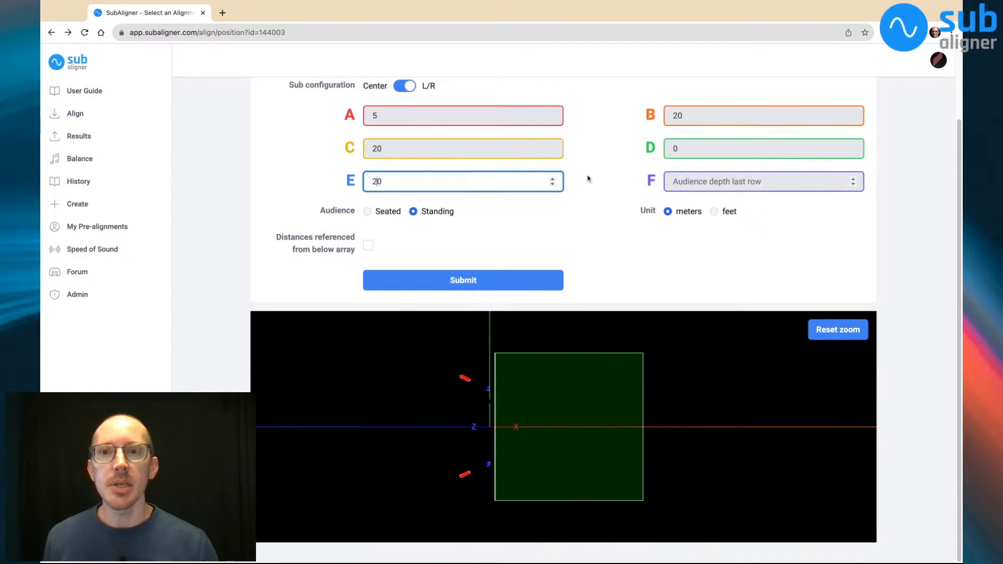
pyautogui.doubleClick(394, 183)
pyautogui.click(394, 183)
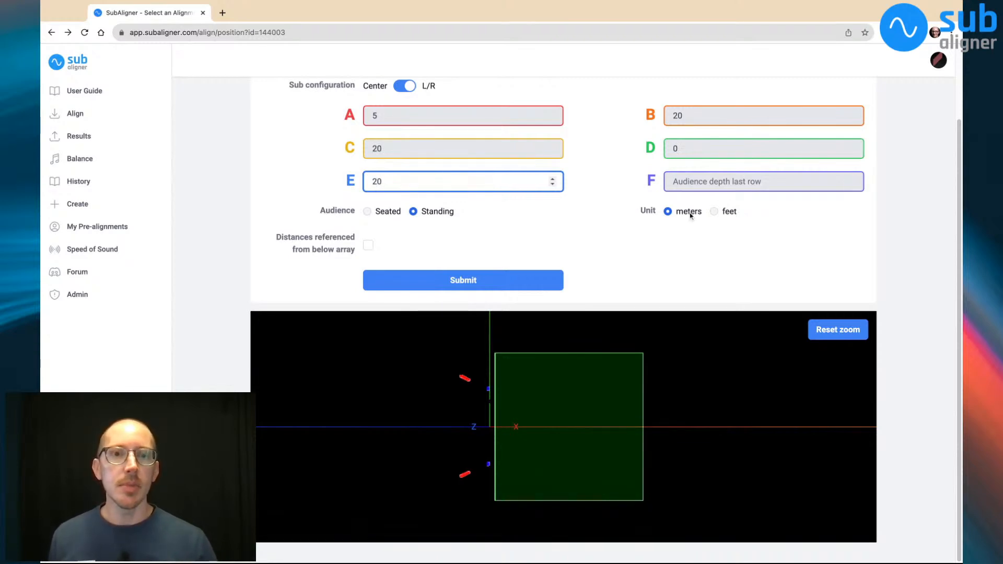
# Try last-row audience depths of 50 and 60 meters before setting the depth to 100 meters
pyautogui.click(694, 186)
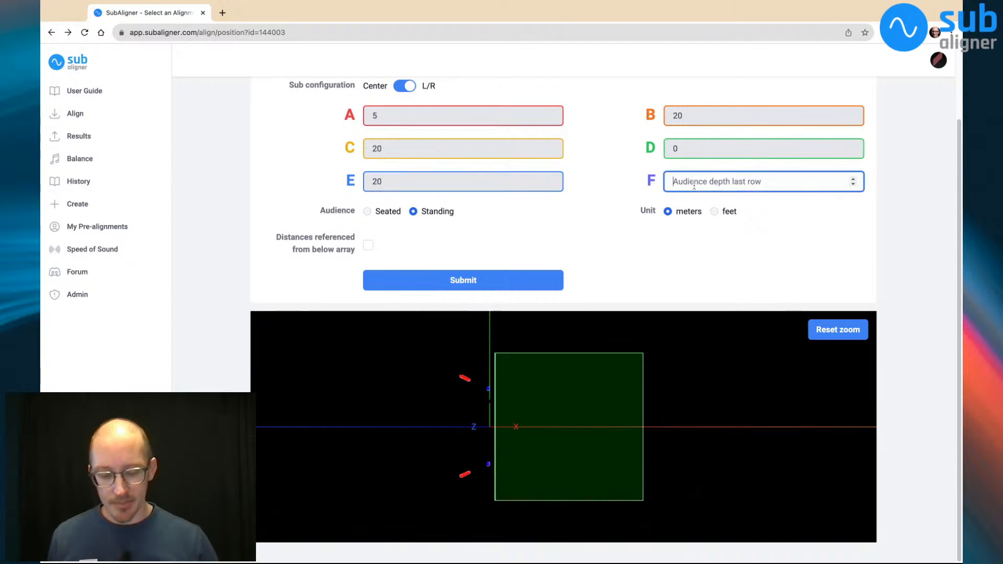
pyautogui.write('50')
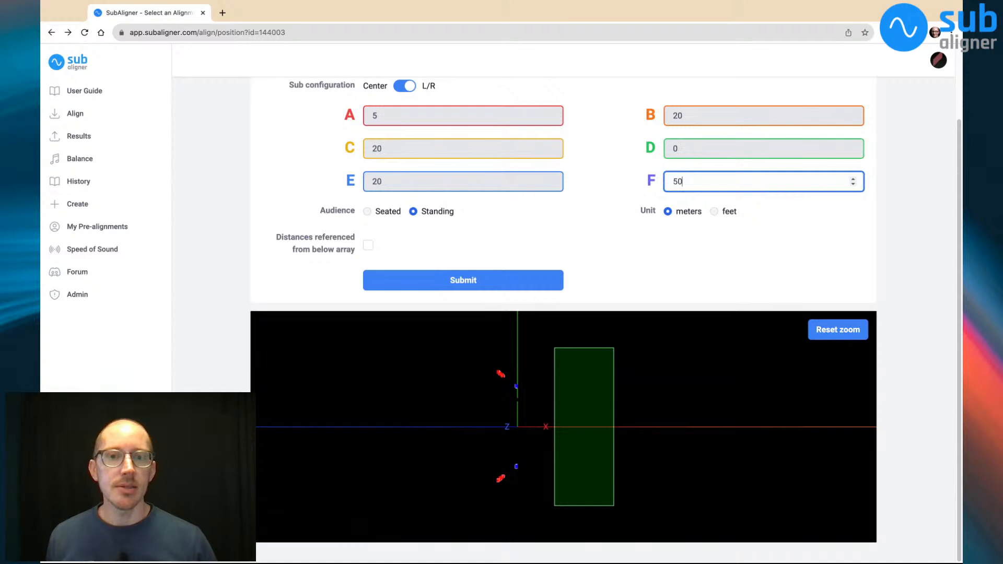
pyautogui.press('Left')
pyautogui.hotkey('shift', 'Left')
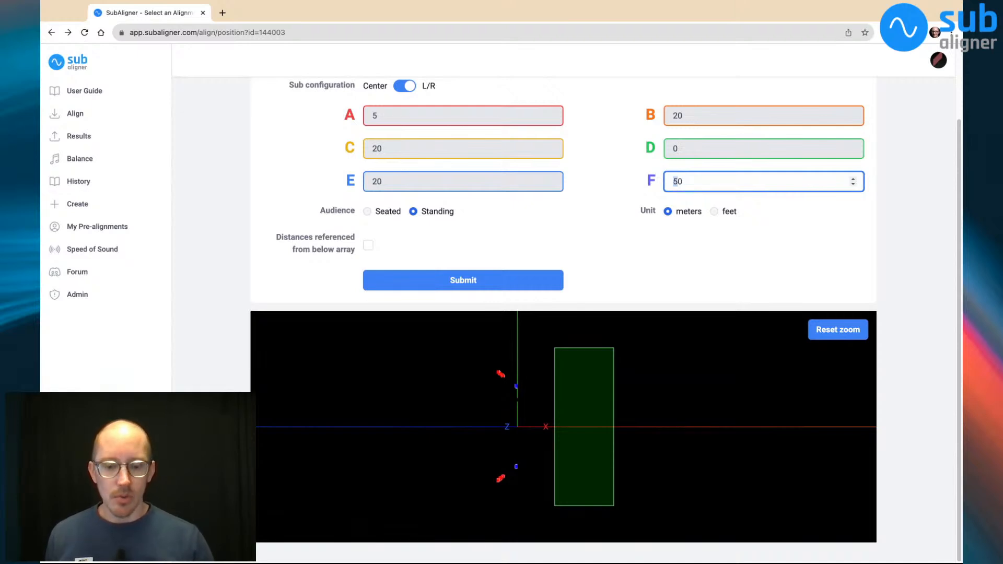
pyautogui.write('6')
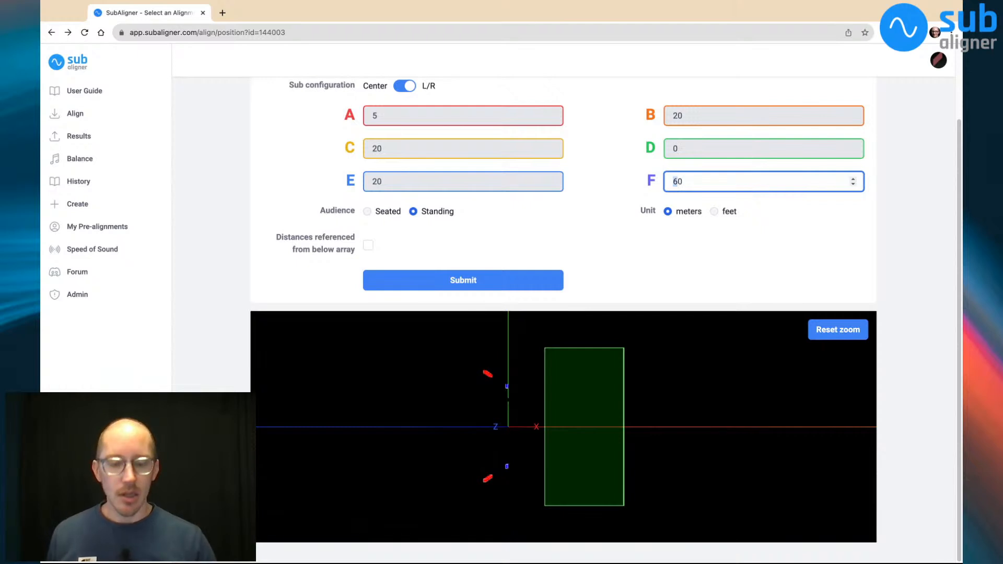
pyautogui.press('BackSpace')
pyautogui.write('100')
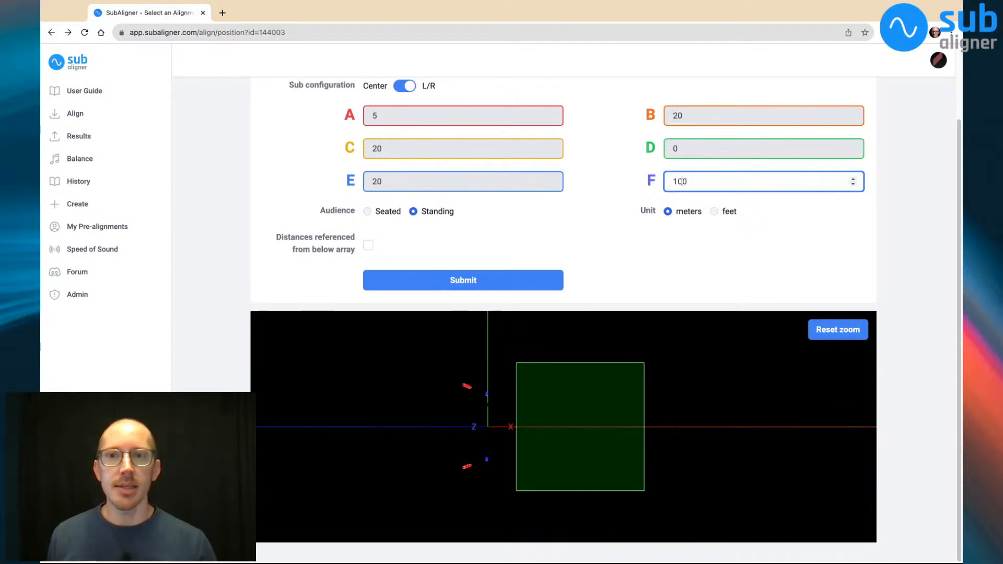
# Compare the seated and standing audience options in the 3D model, leaving the audience set to Seated
pyautogui.click(367, 212)
pyautogui.click(413, 211)
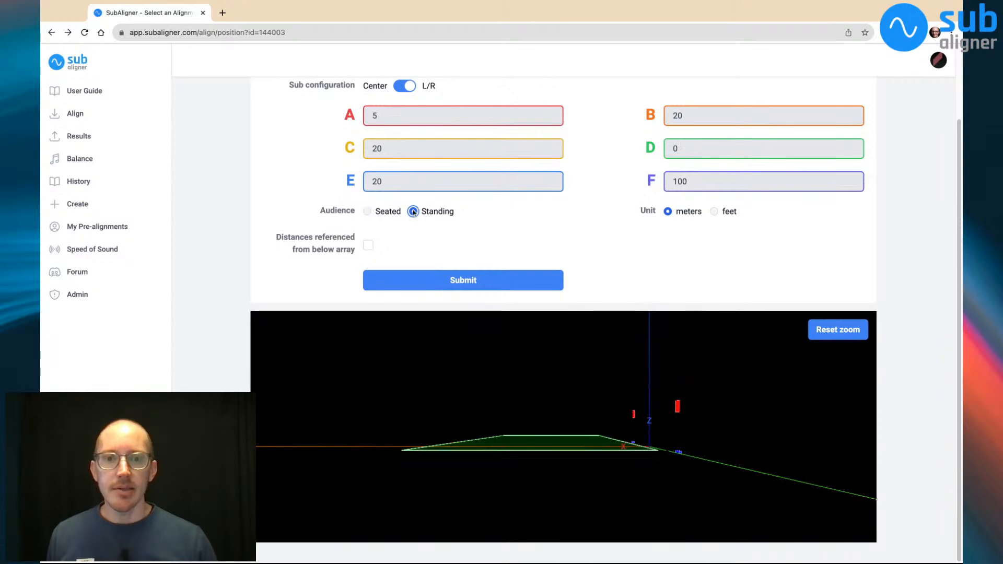
pyautogui.click(368, 212)
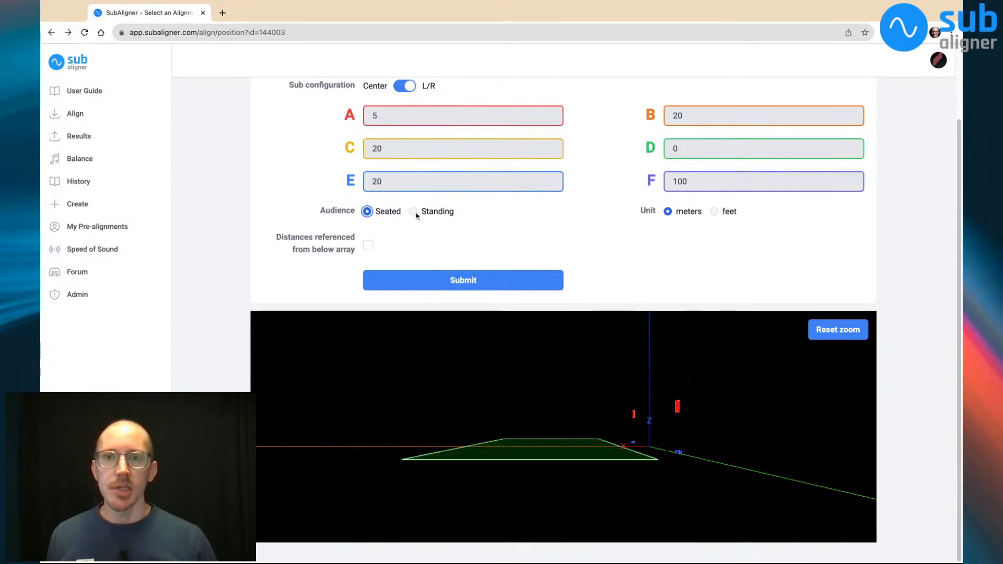
pyautogui.click(414, 212)
pyautogui.click(367, 211)
pyautogui.click(420, 214)
pyautogui.click(369, 212)
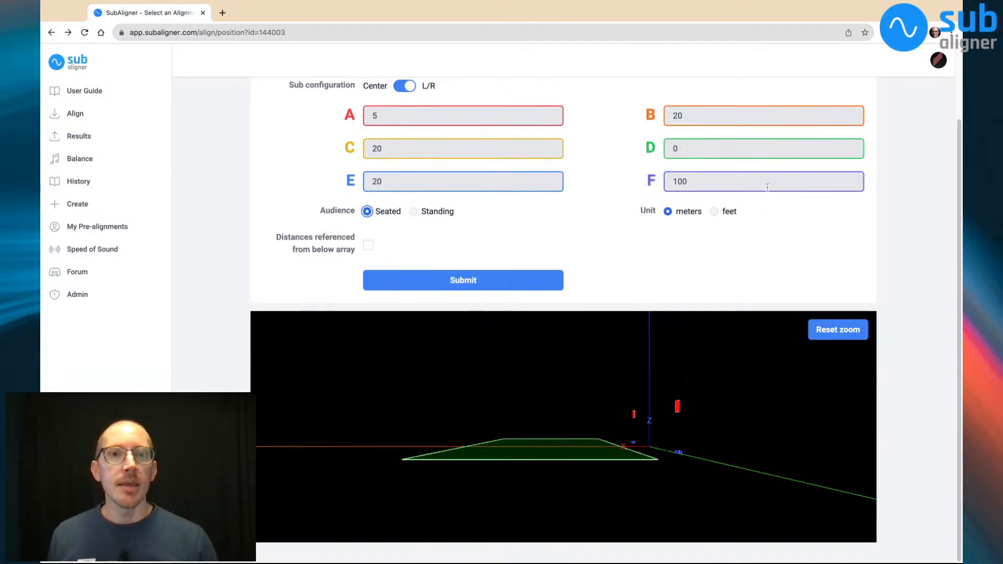
# Set the audience to Standing and compare the feet and meters units in the 3D model, leaving the unit at meters
pyautogui.click(732, 214)
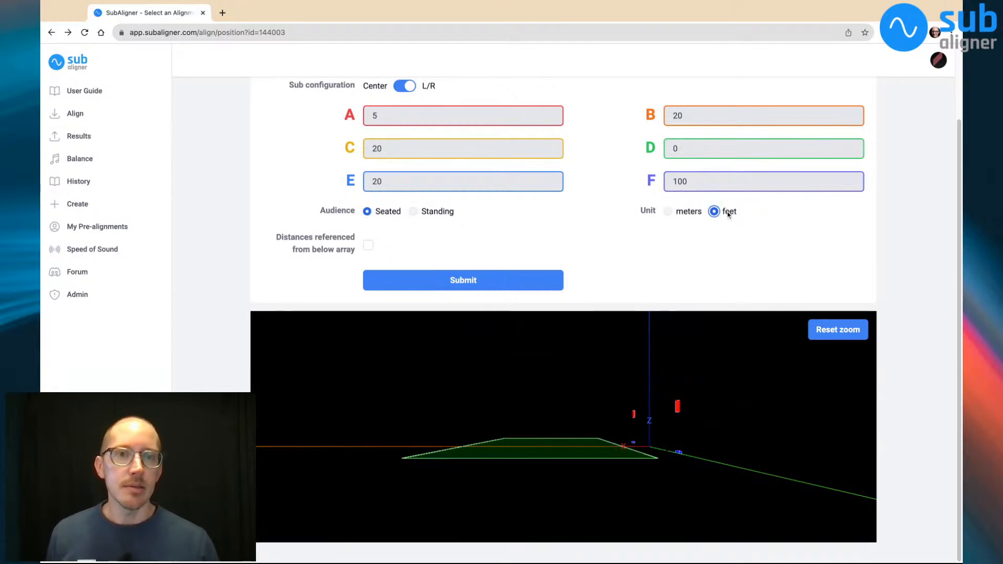
pyautogui.click(698, 212)
pyautogui.click(725, 215)
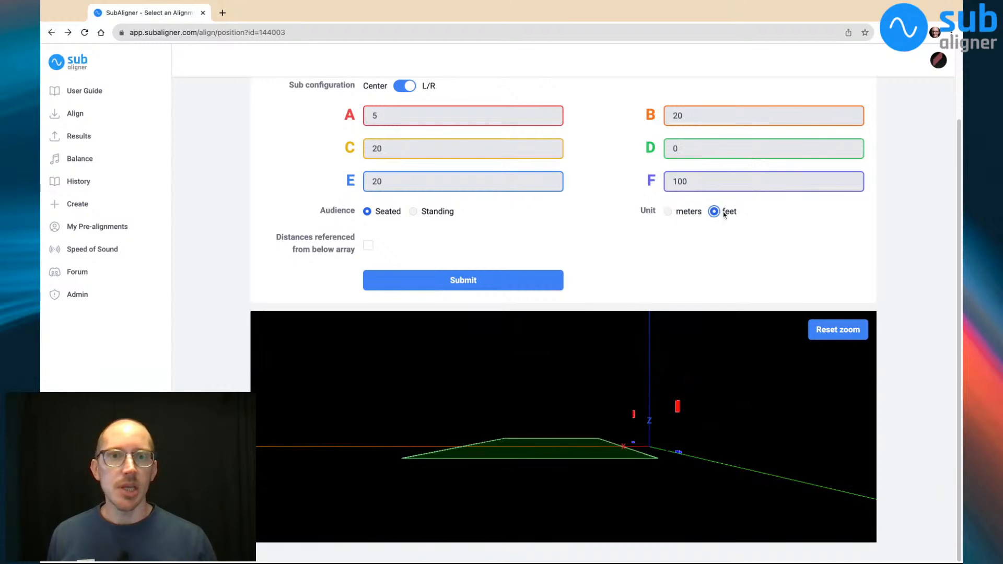
pyautogui.click(439, 213)
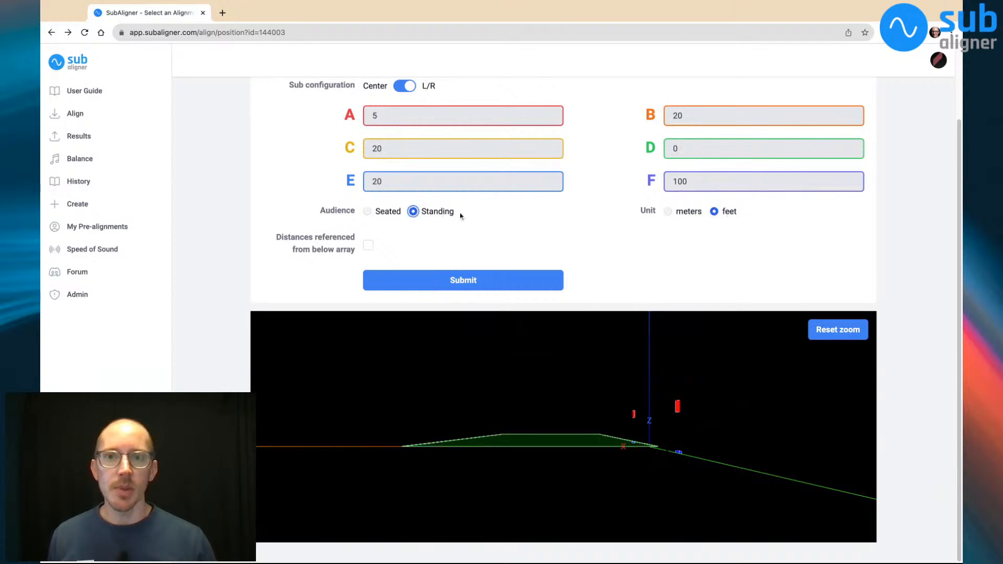
pyautogui.click(700, 213)
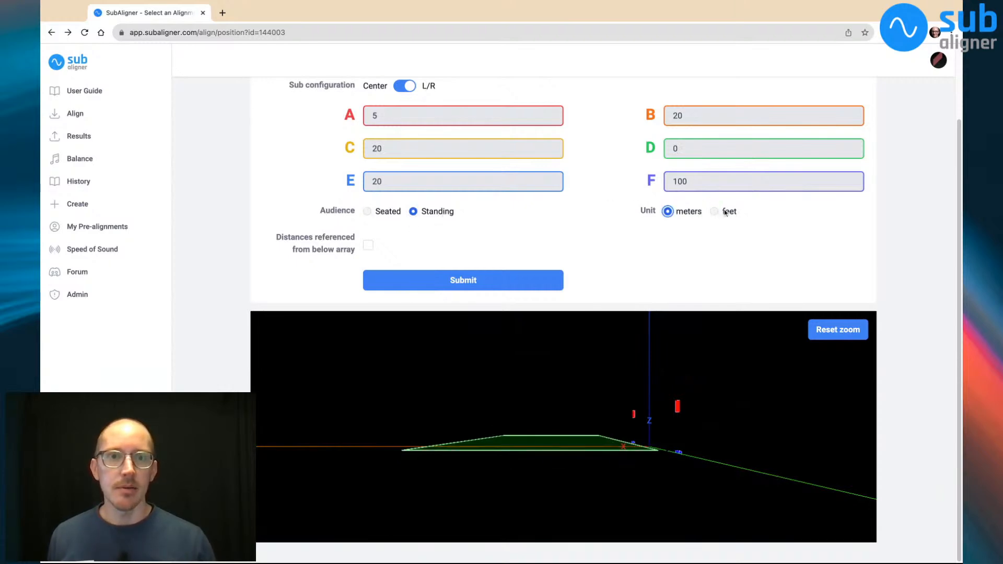
pyautogui.click(724, 212)
pyautogui.click(691, 212)
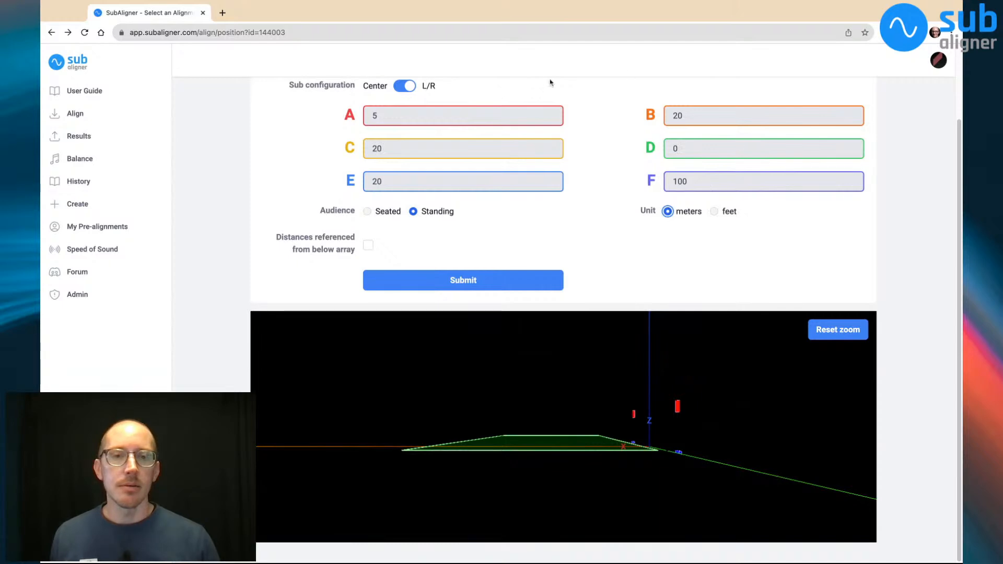
pyautogui.click(715, 212)
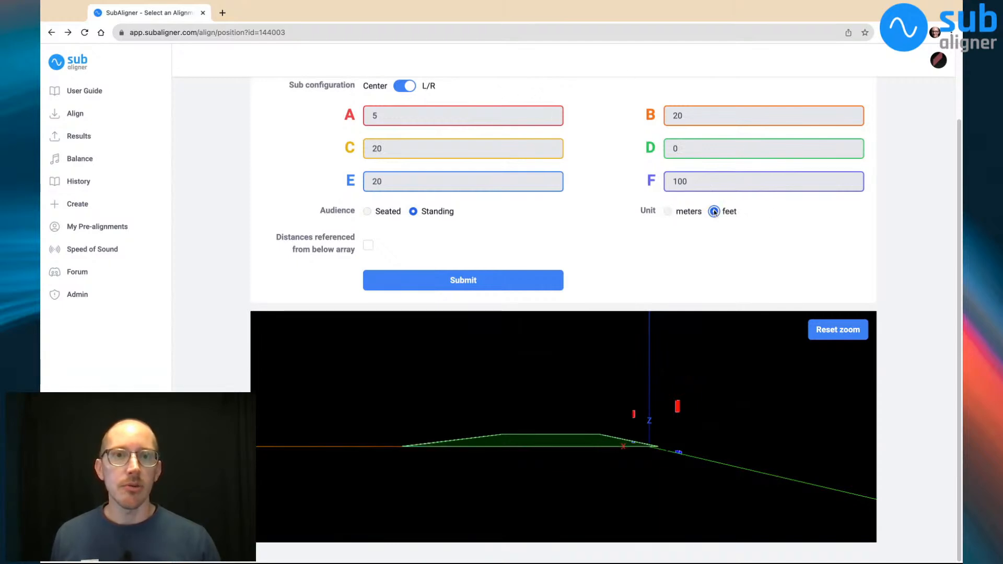
pyautogui.click(668, 212)
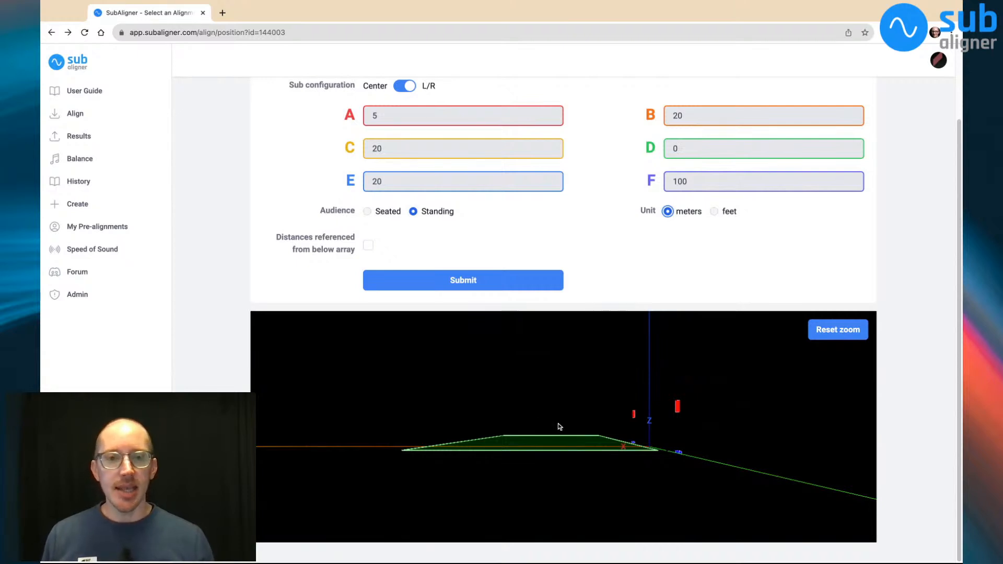
# Toggle the option for distances referenced from below the array to compare its effect on the 3D model, leaving it enabled
pyautogui.moveTo(688, 455); pyautogui.dragTo(659, 491)
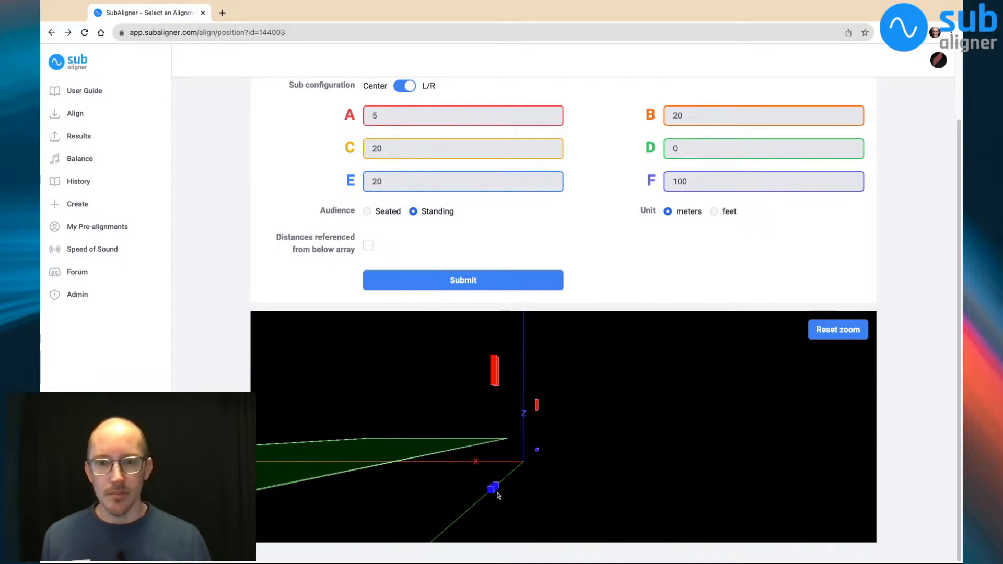
pyautogui.moveTo(624, 499); pyautogui.dragTo(507, 478)
pyautogui.scroll(10, 490, 464)
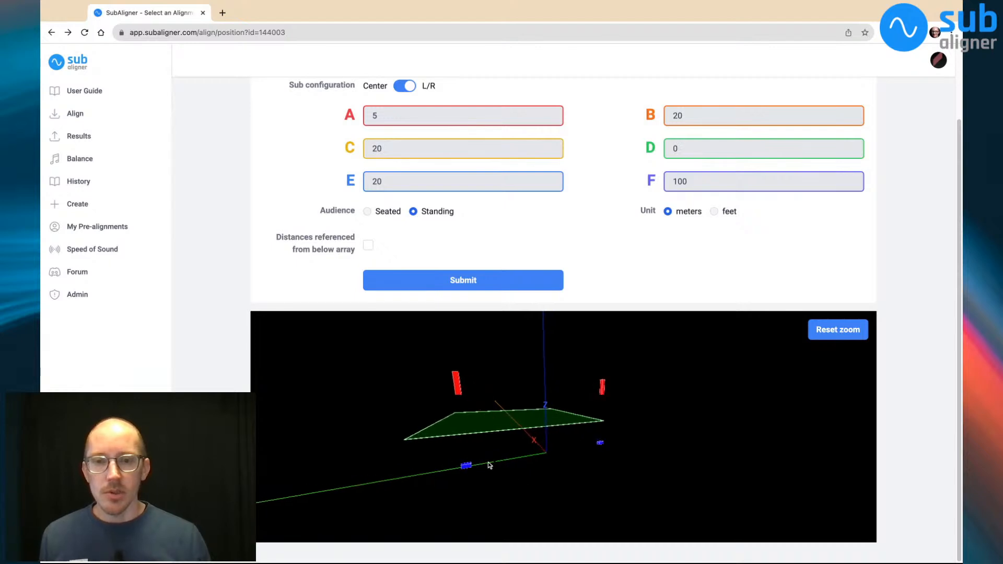
pyautogui.moveTo(429, 490)
pyautogui.mouseDown()
pyautogui.moveTo(429, 503)
pyautogui.moveTo(457, 498)
pyautogui.moveTo(442, 497)
pyautogui.mouseUp()
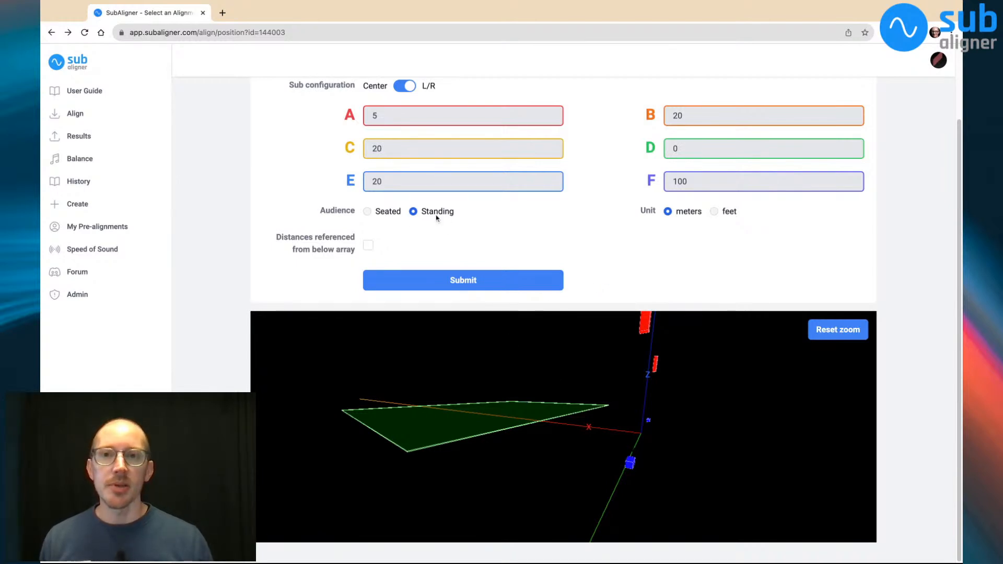
pyautogui.click(368, 245)
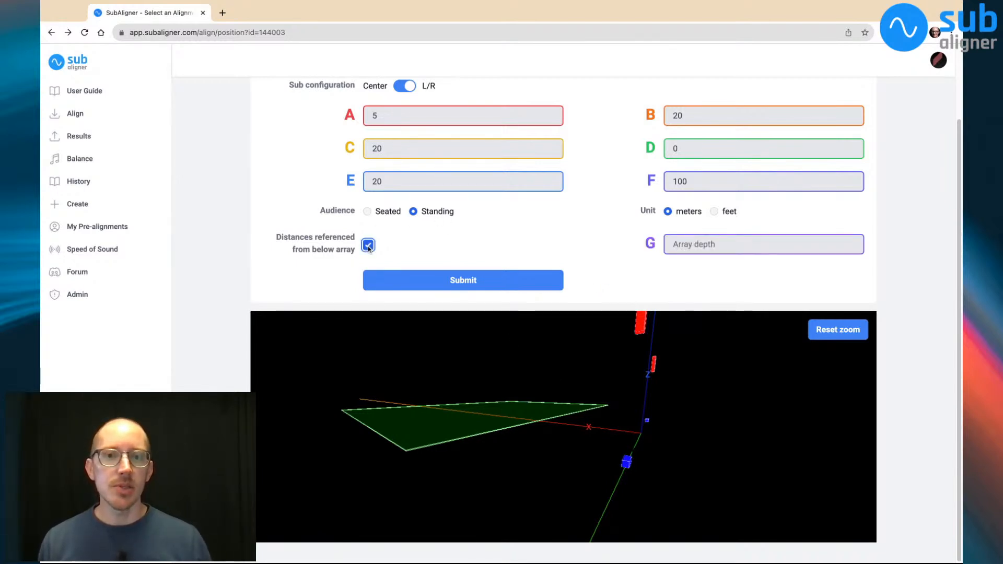
pyautogui.click(368, 246)
pyautogui.click(369, 246)
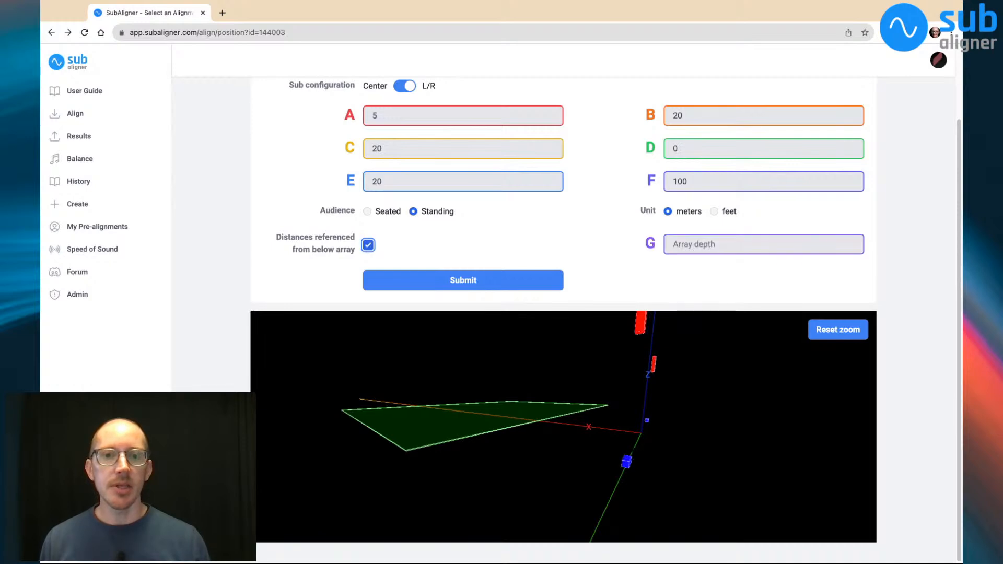
pyautogui.click(369, 246)
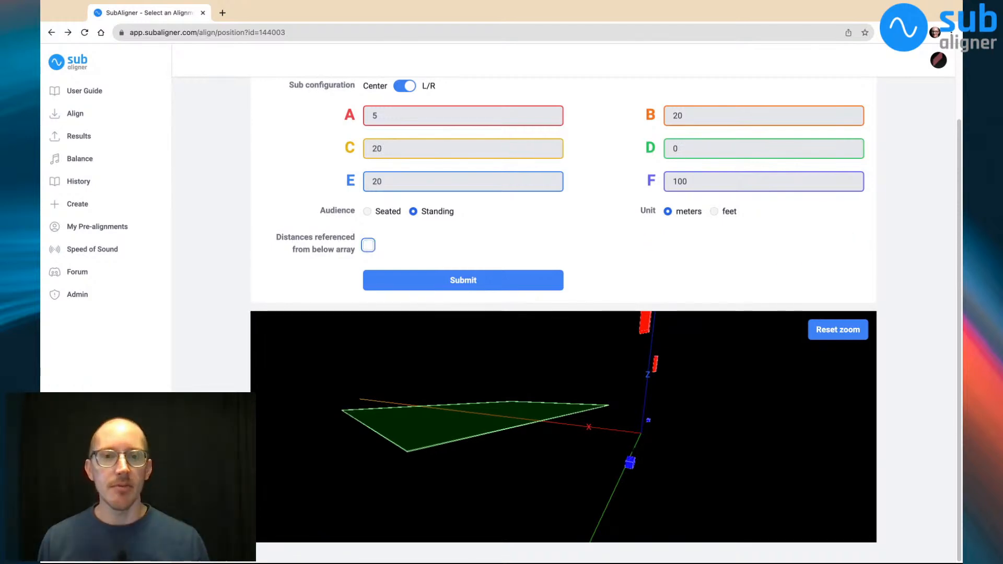
pyautogui.click(368, 245)
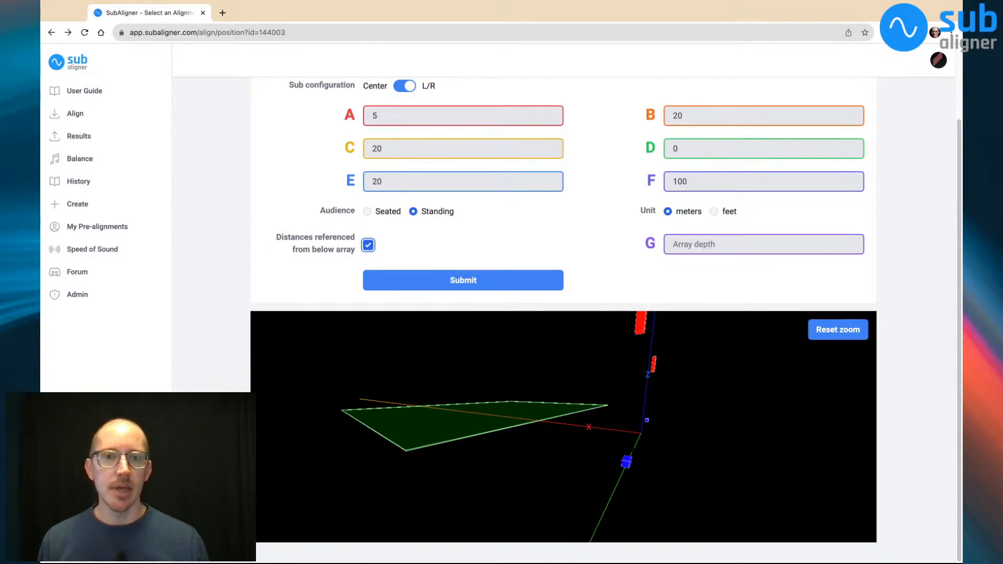
pyautogui.click(368, 246)
pyautogui.click(368, 245)
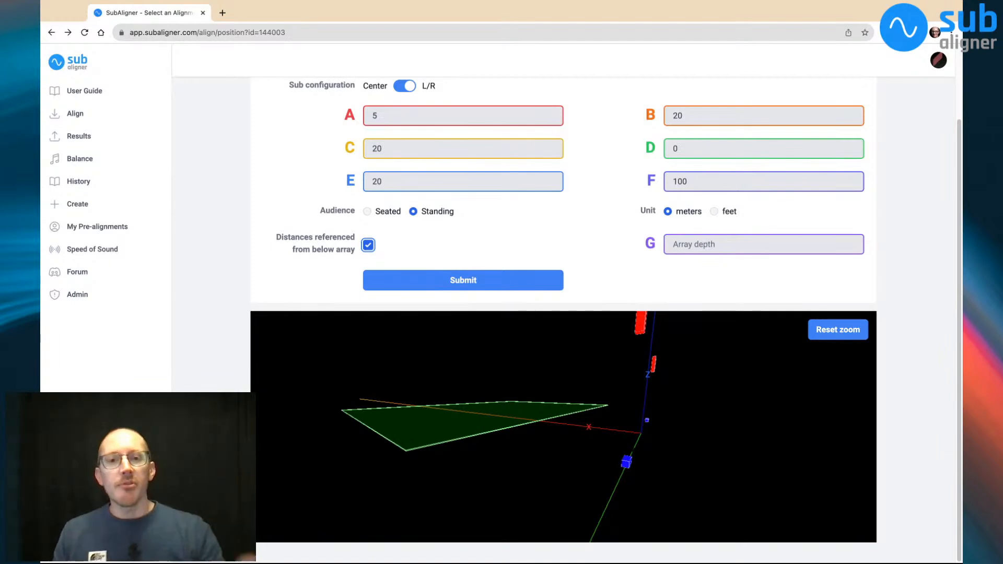
pyautogui.press('super+Tab')
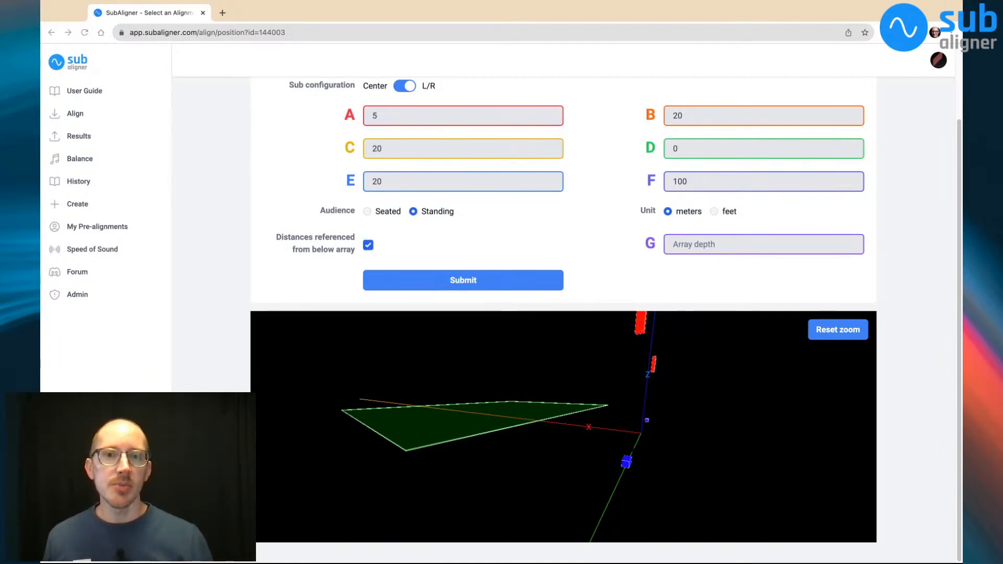
pyautogui.press('super+Tab')
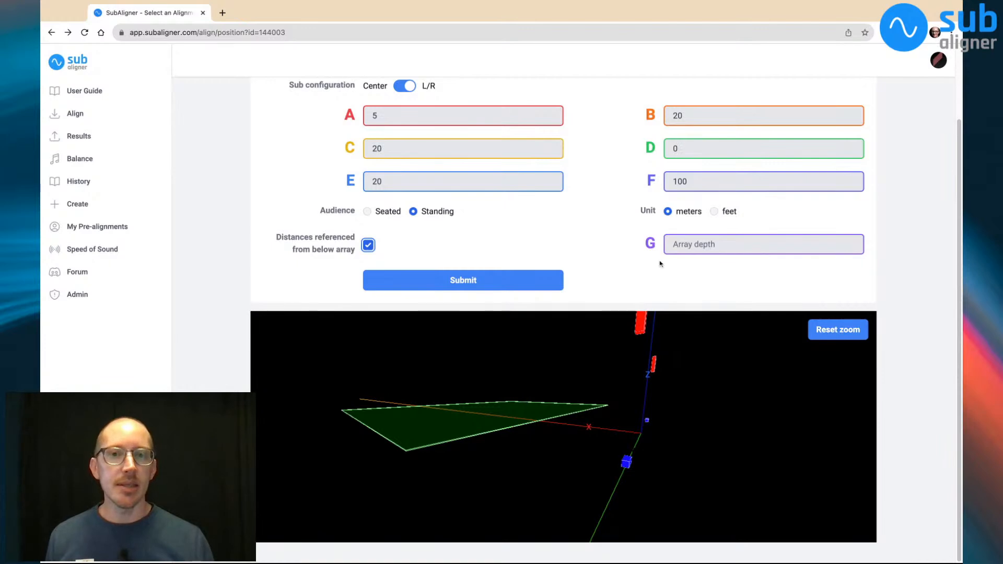
pyautogui.press('super+Tab')
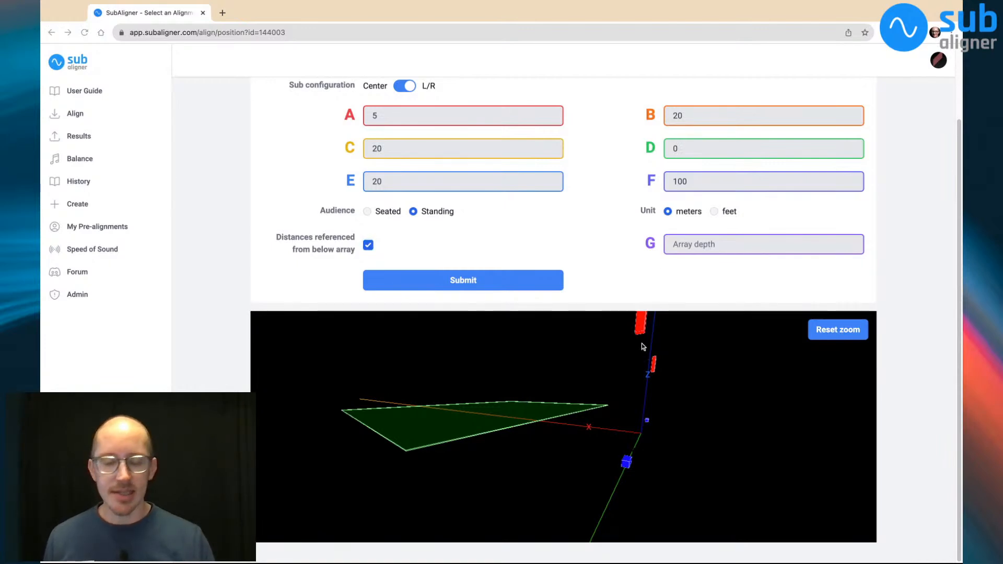
pyautogui.press('super+Tab')
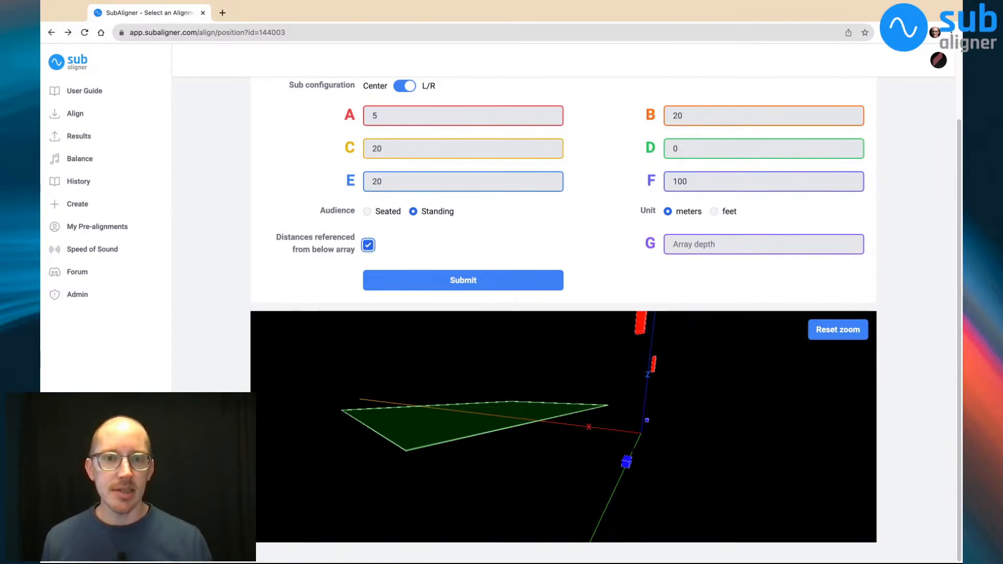
# Set the array depth to 2 meters with the array in close view
pyautogui.scroll(5, 694, 337)
pyautogui.click(694, 337)
pyautogui.moveTo(681, 347); pyautogui.dragTo(652, 403)
pyautogui.scroll(3, 631, 416)
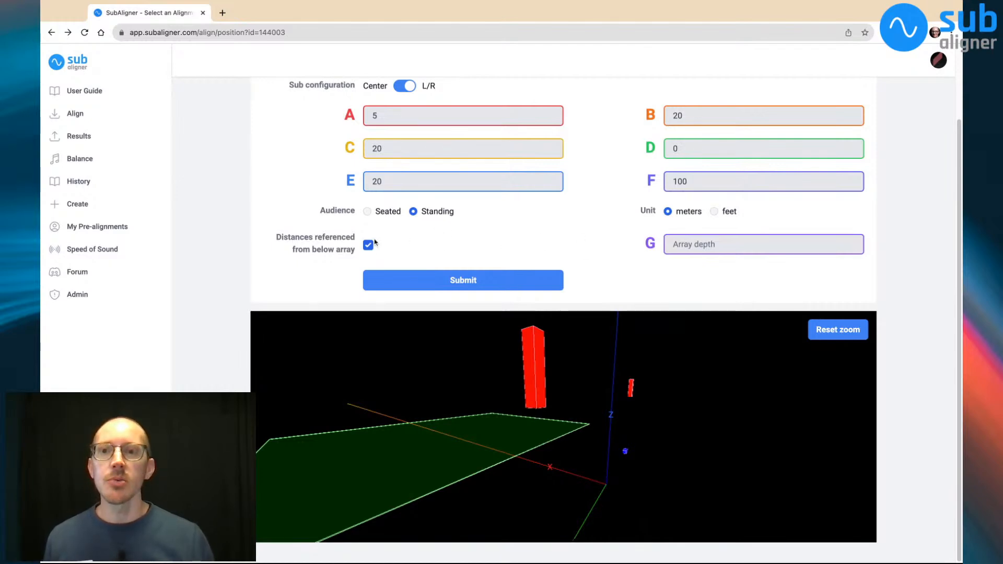
pyautogui.click(708, 246)
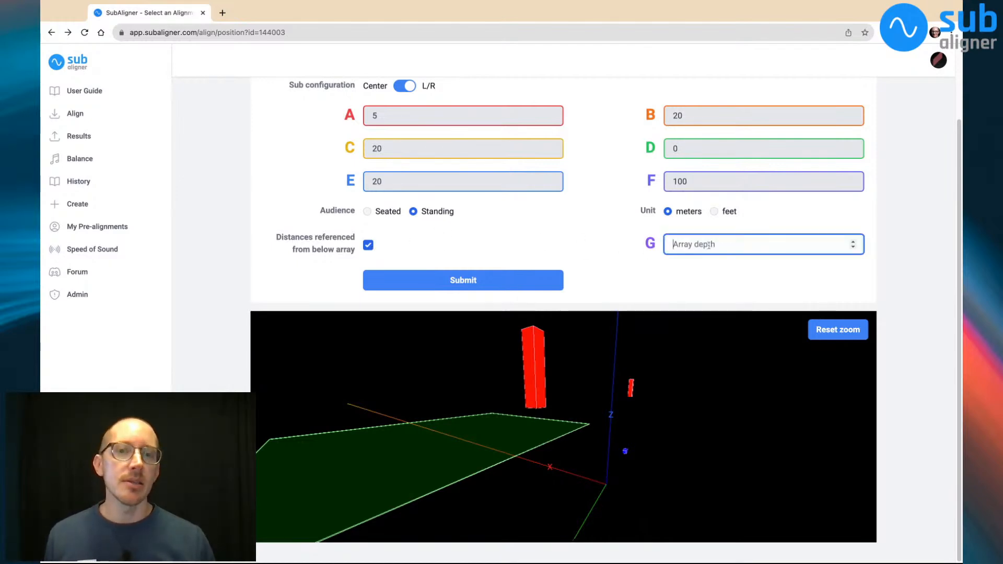
pyautogui.write('2')
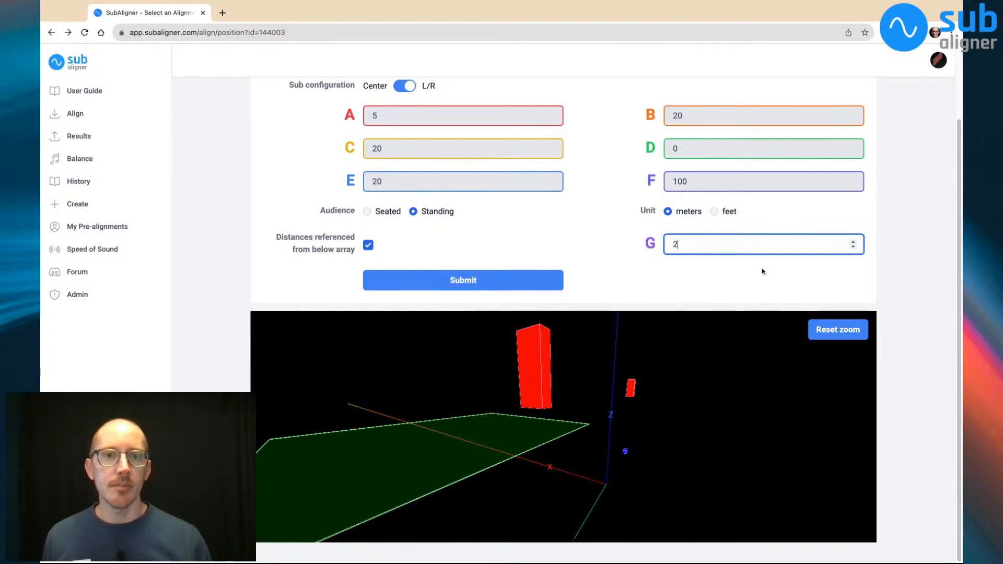
# Try array depths of 3 and 4 meters in the 3D model before returning the depth to 2 meters
pyautogui.click(833, 330)
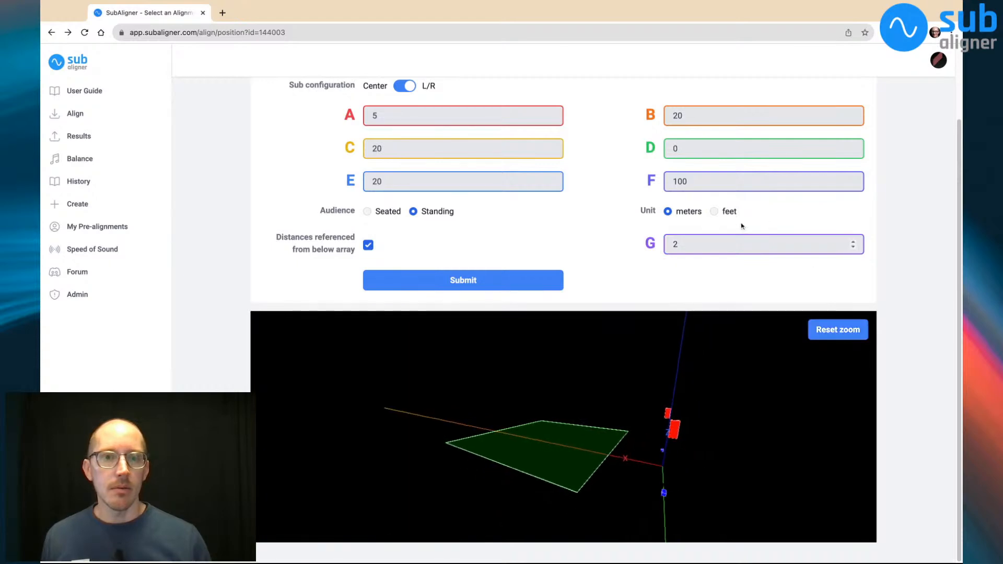
pyautogui.click(715, 245)
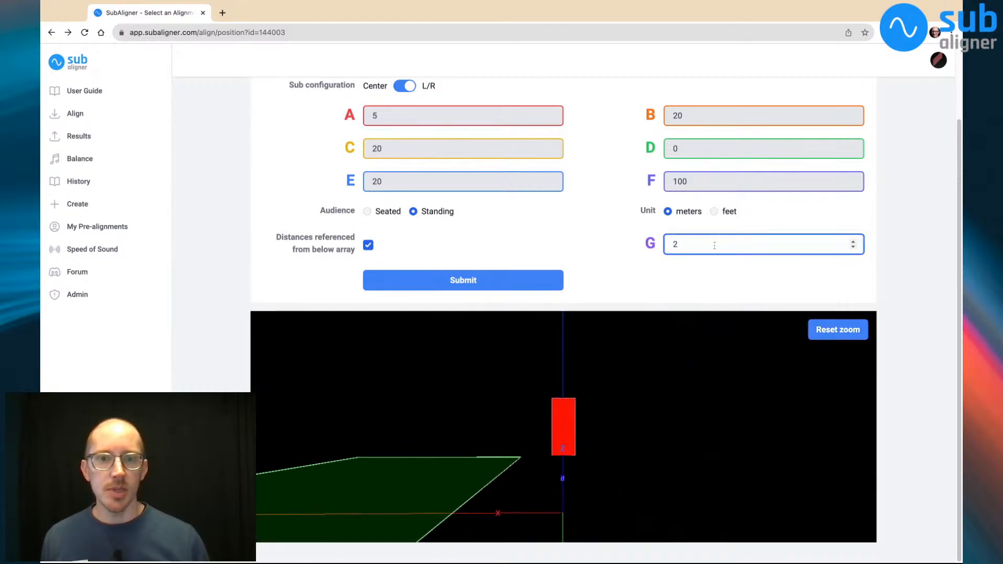
pyautogui.press('BackSpace')
pyautogui.write('3')
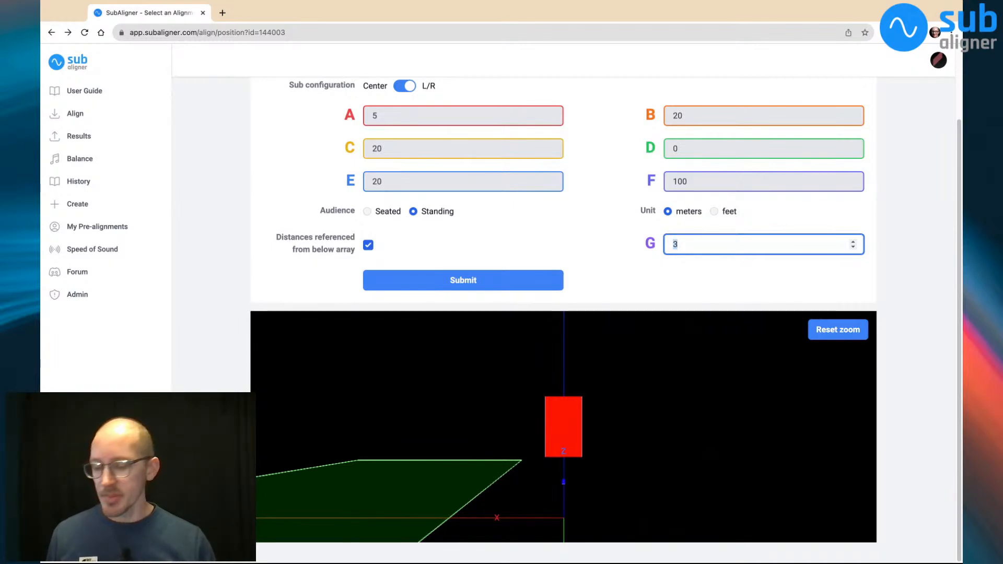
pyautogui.press('Up')
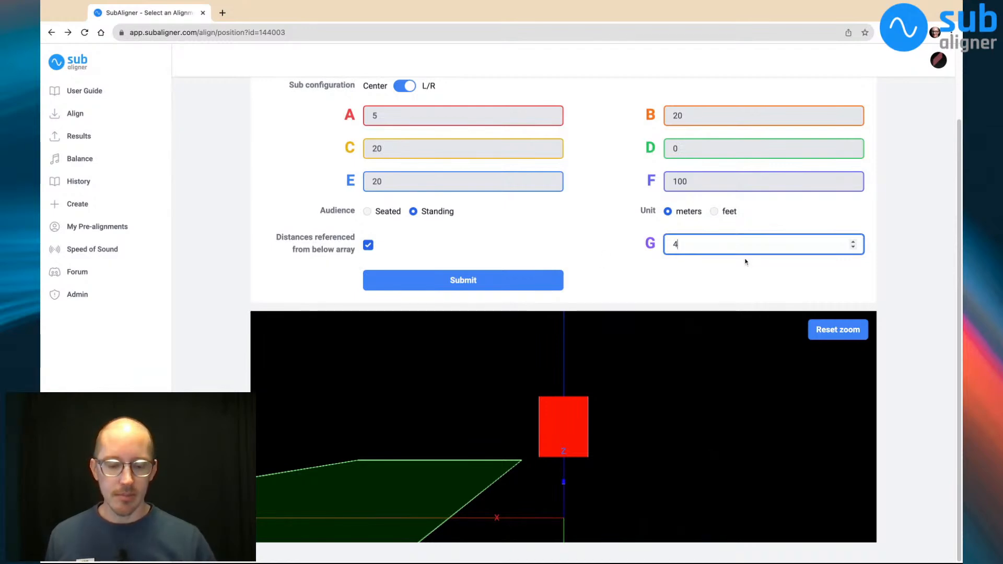
pyautogui.scroll(1, 694, 278)
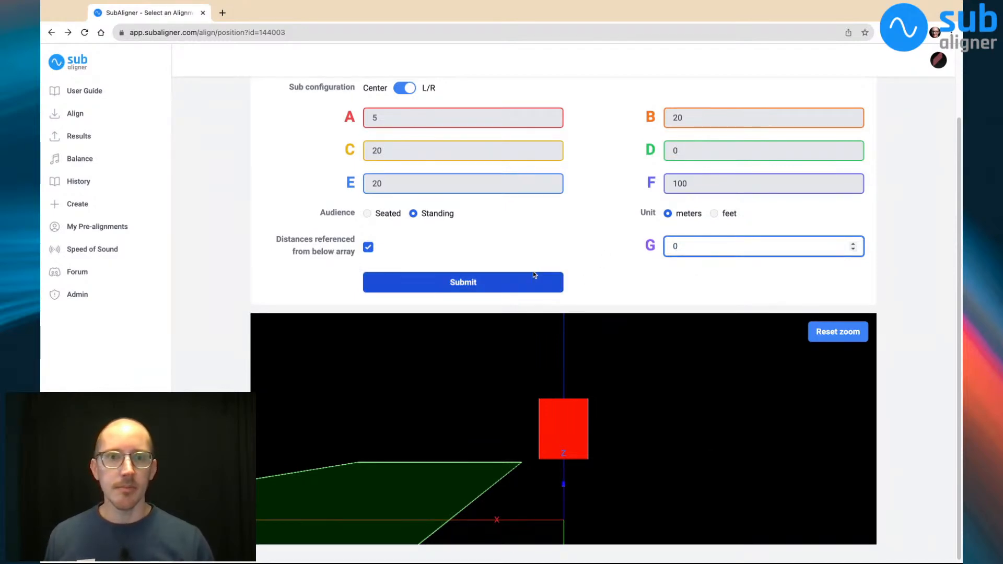
pyautogui.write('2')
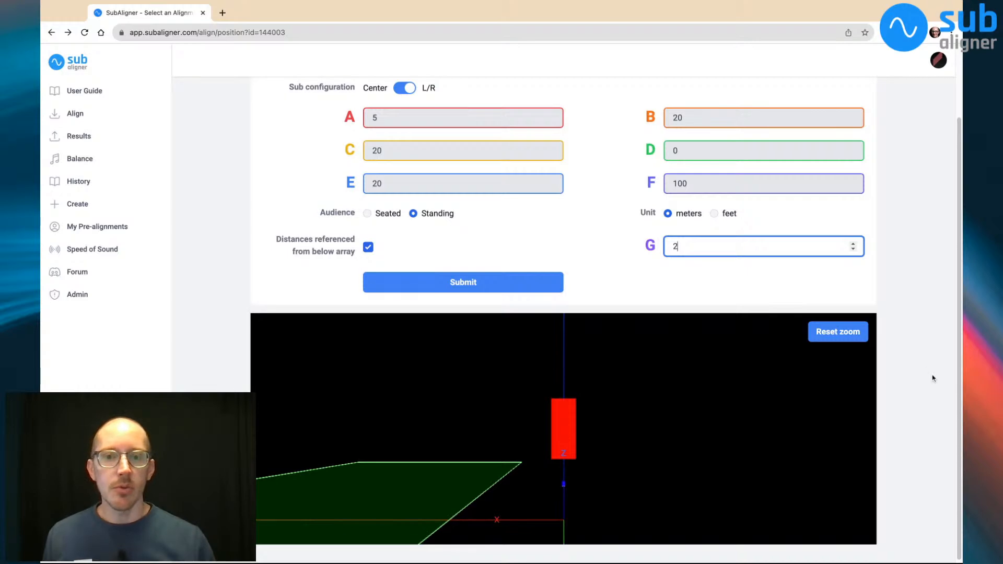
# Examine the arrays, subs and audience plane in the 3D model from several angles and reset the zoom
pyautogui.scroll(-1, 932, 376)
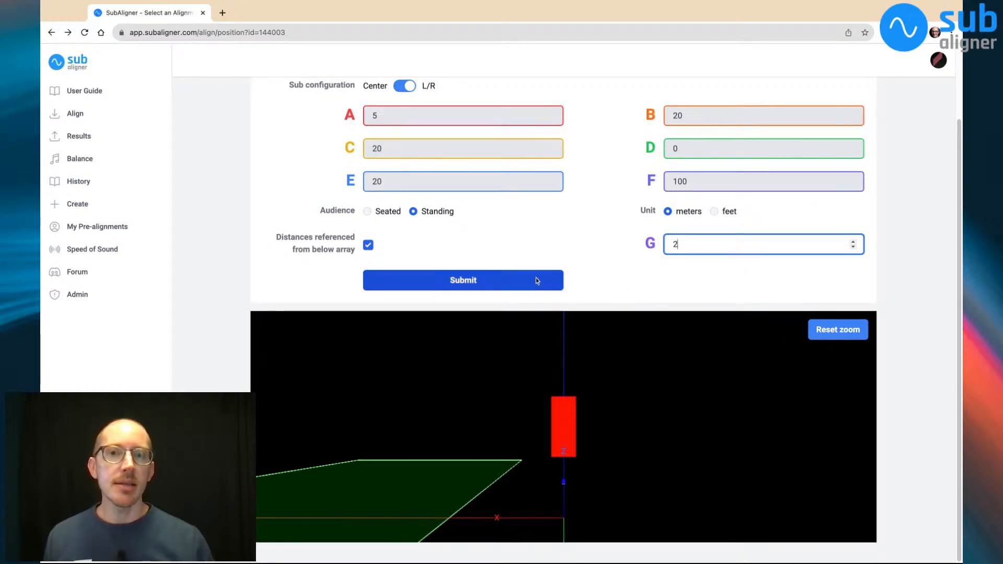
pyautogui.scroll(3, 908, 283)
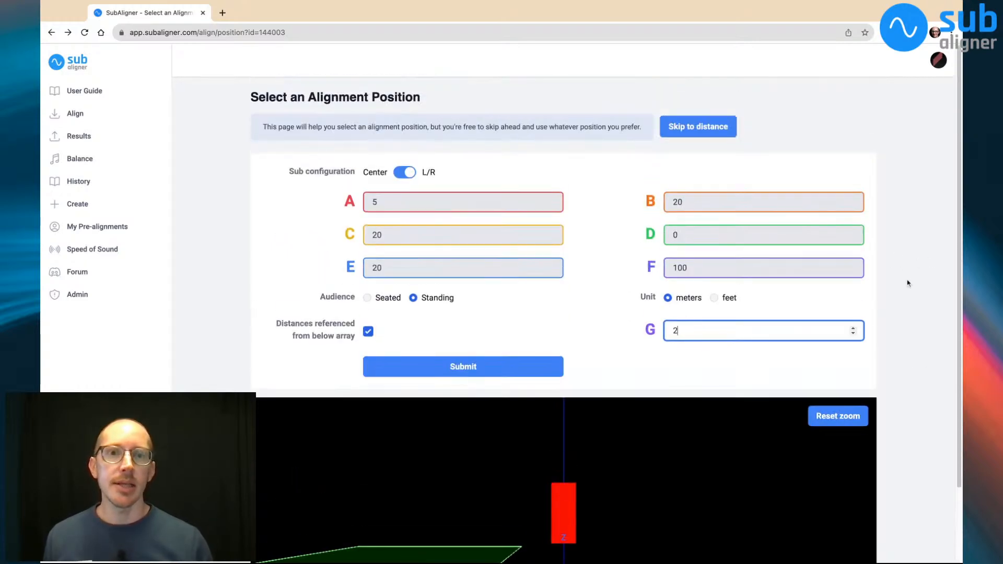
pyautogui.scroll(-3, 907, 283)
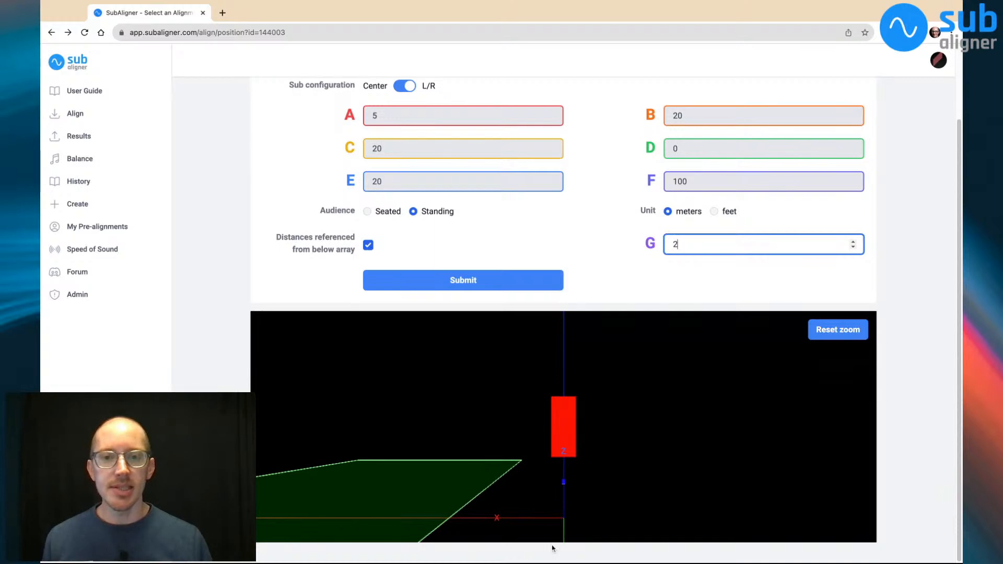
pyautogui.moveTo(526, 500); pyautogui.dragTo(527, 469)
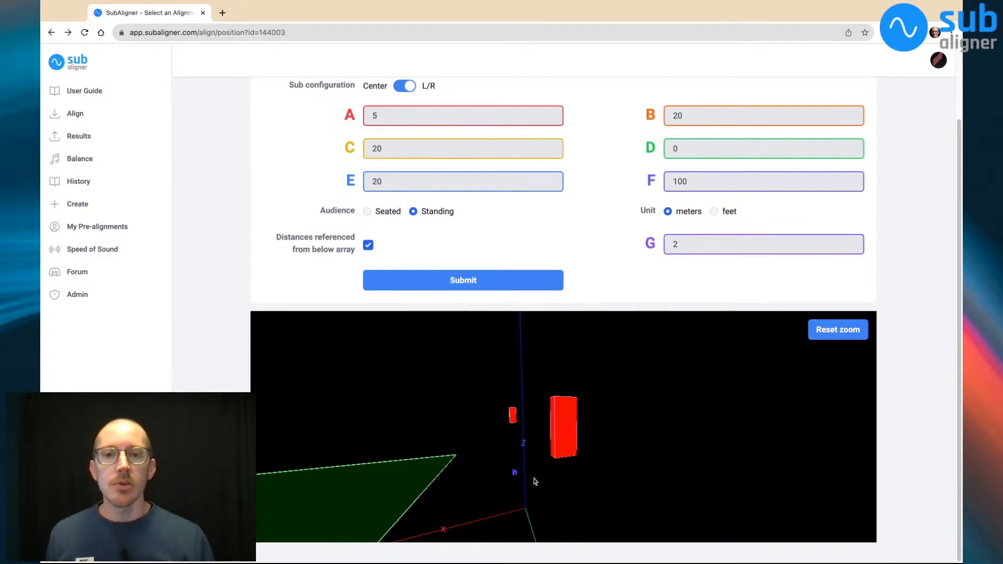
pyautogui.moveTo(520, 494); pyautogui.dragTo(556, 442)
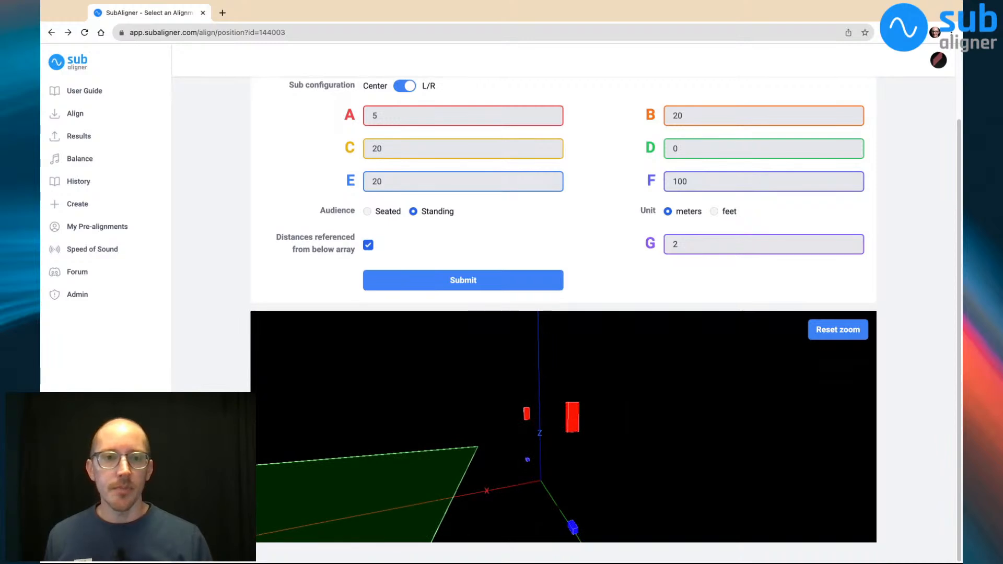
pyautogui.click(833, 334)
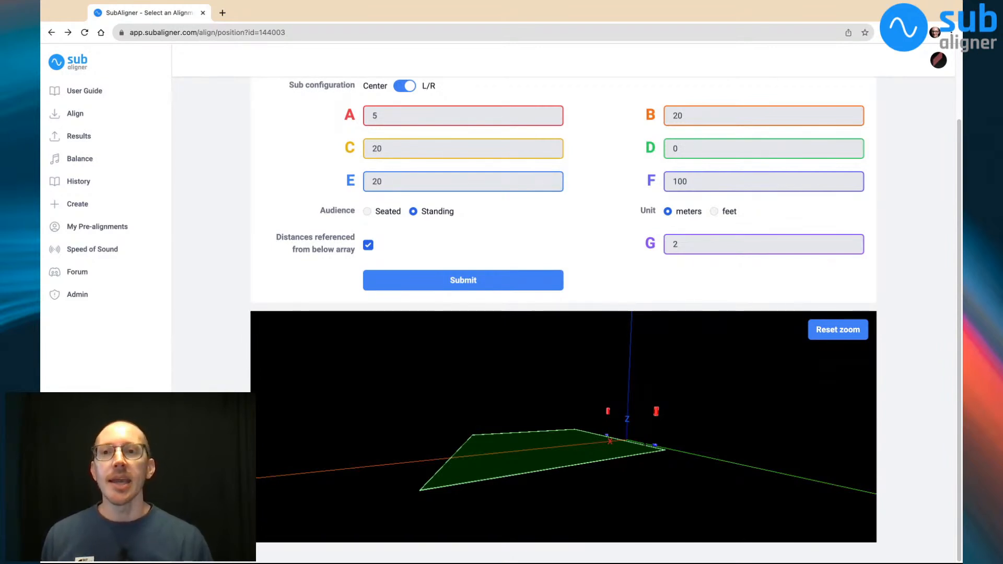
pyautogui.scroll(2, 563, 313)
pyautogui.scroll(-2, 342, 365)
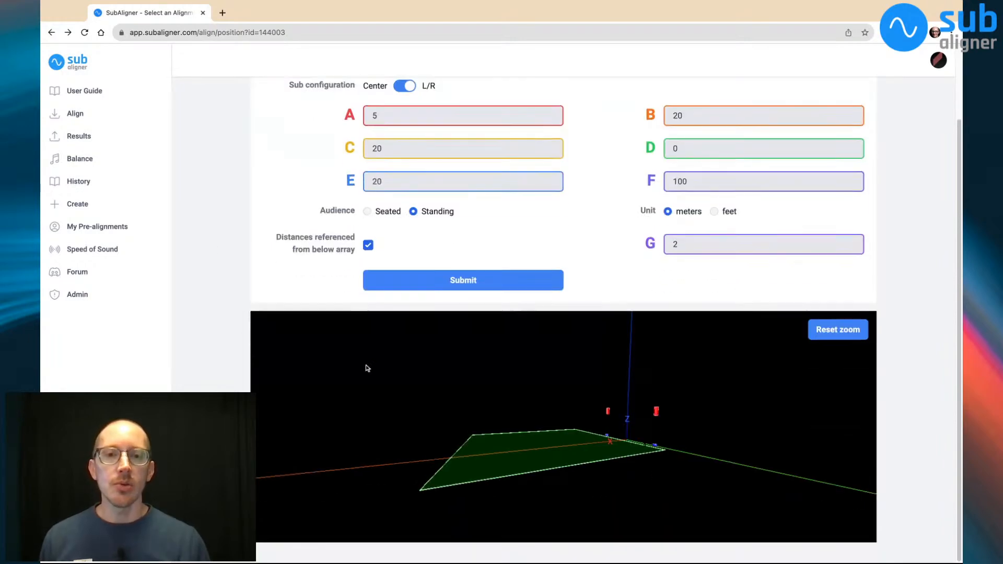
# Open the developer tools, preview the alignment position page as an iPhone SE, reload it and widen the preview area
pyautogui.scroll(2, 224, 222)
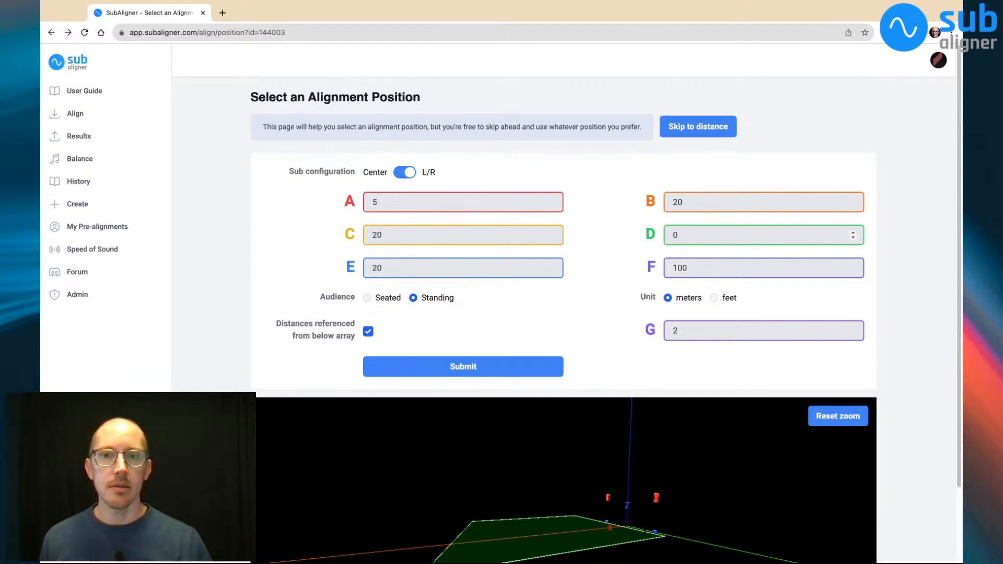
pyautogui.press('super+alt+i')
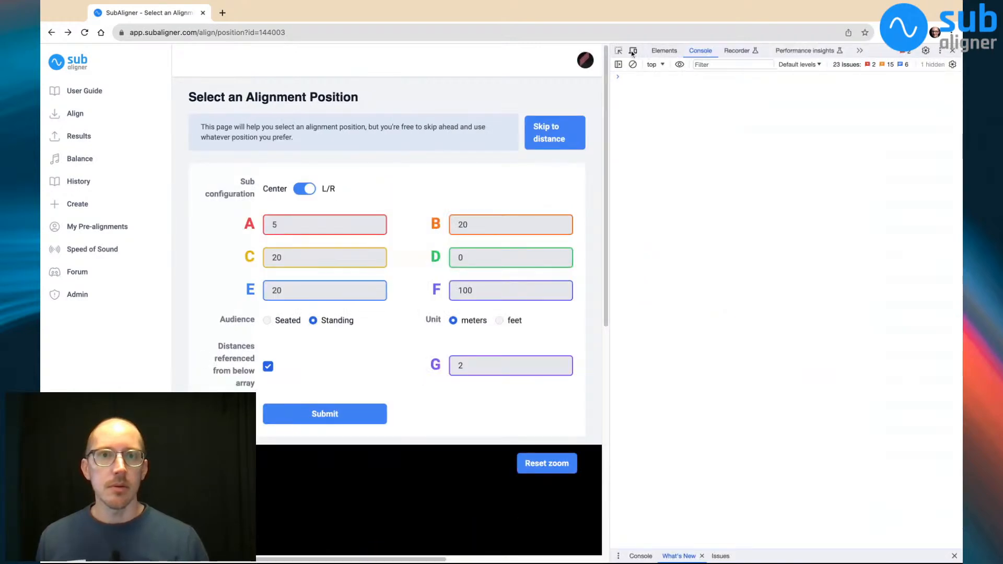
pyautogui.click(632, 51)
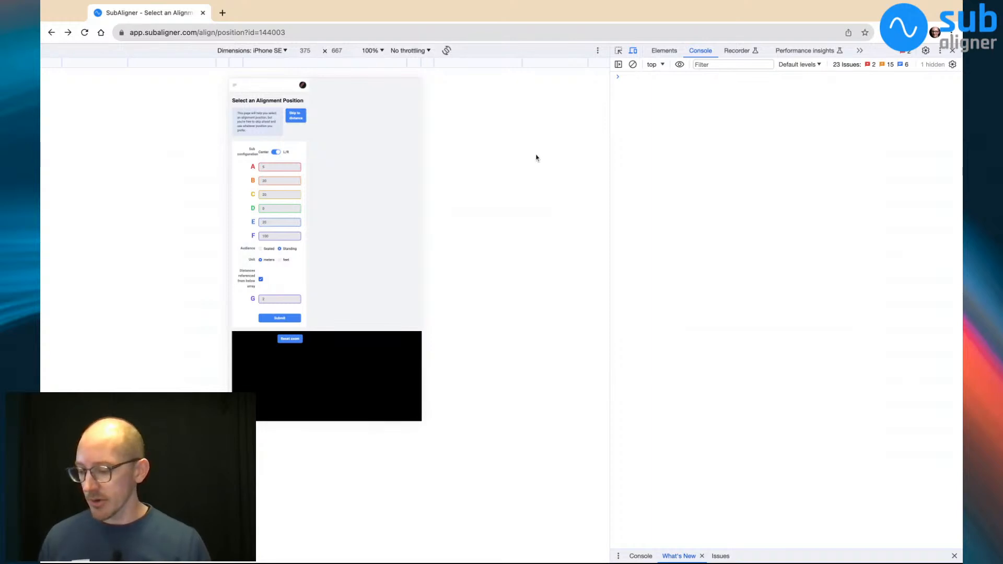
pyautogui.press('super+r')
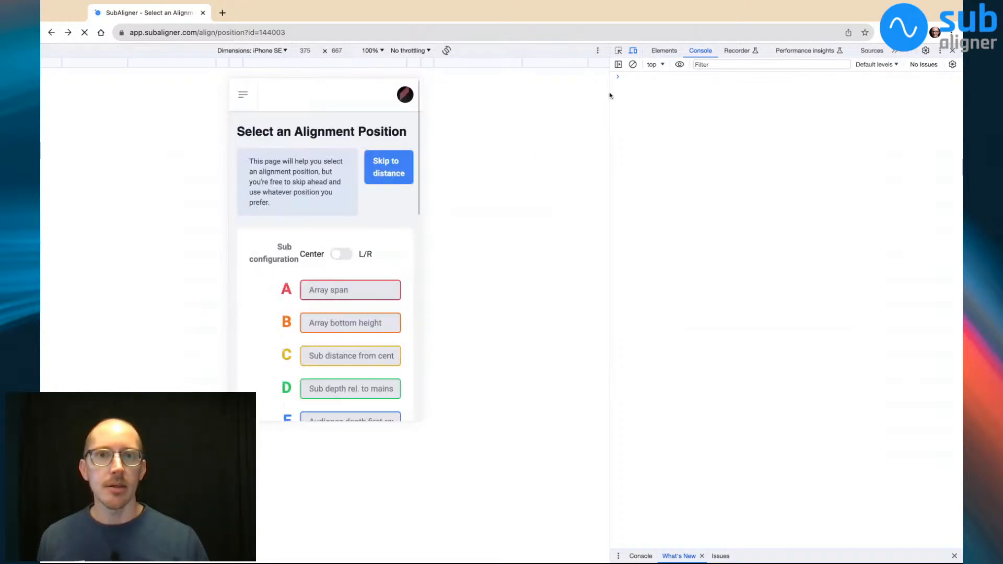
pyautogui.moveTo(610, 136); pyautogui.dragTo(834, 136)
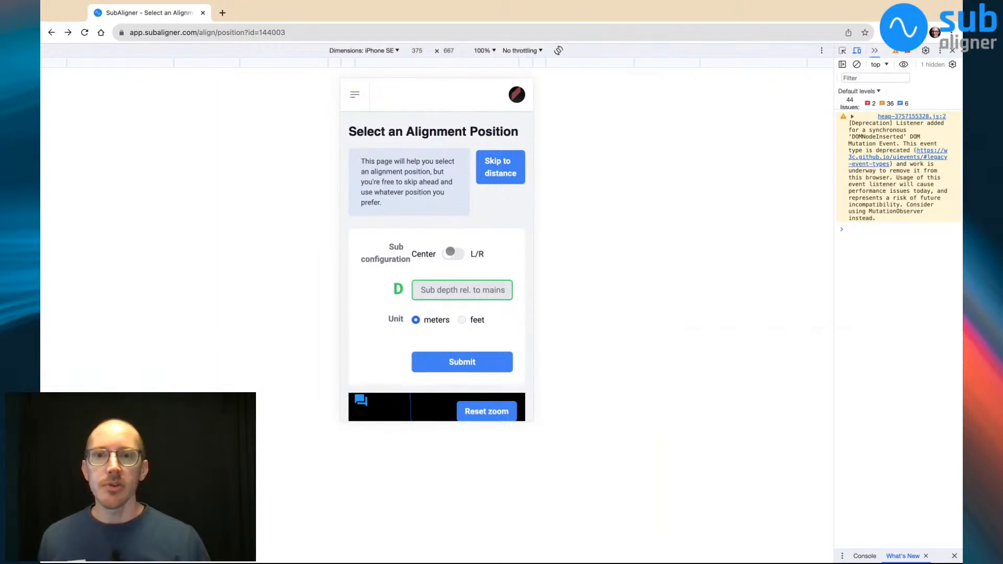
# Set the sub configuration to L/R in the phone preview and review the form fields and 3D model
pyautogui.click(452, 254)
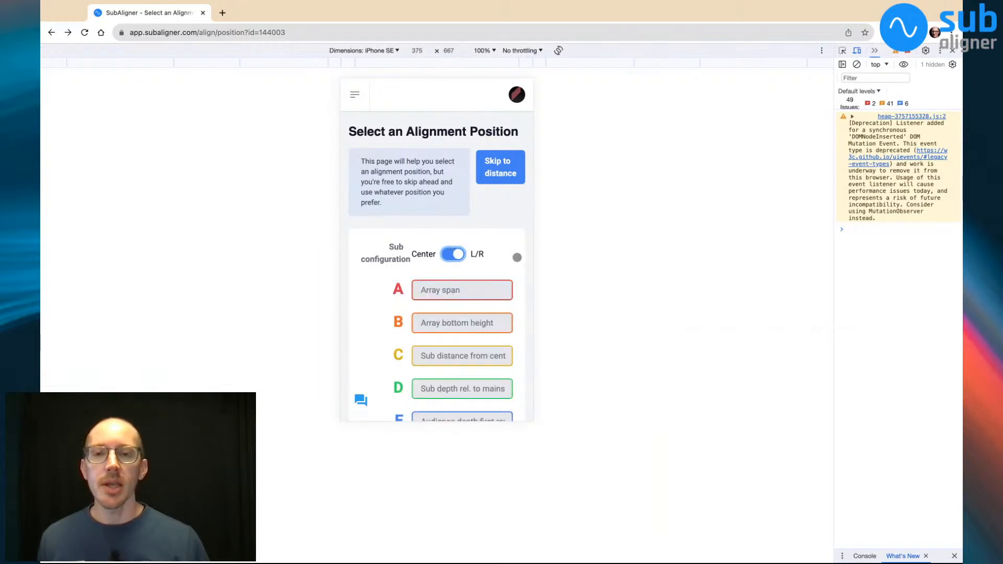
pyautogui.scroll(-2, 517, 257)
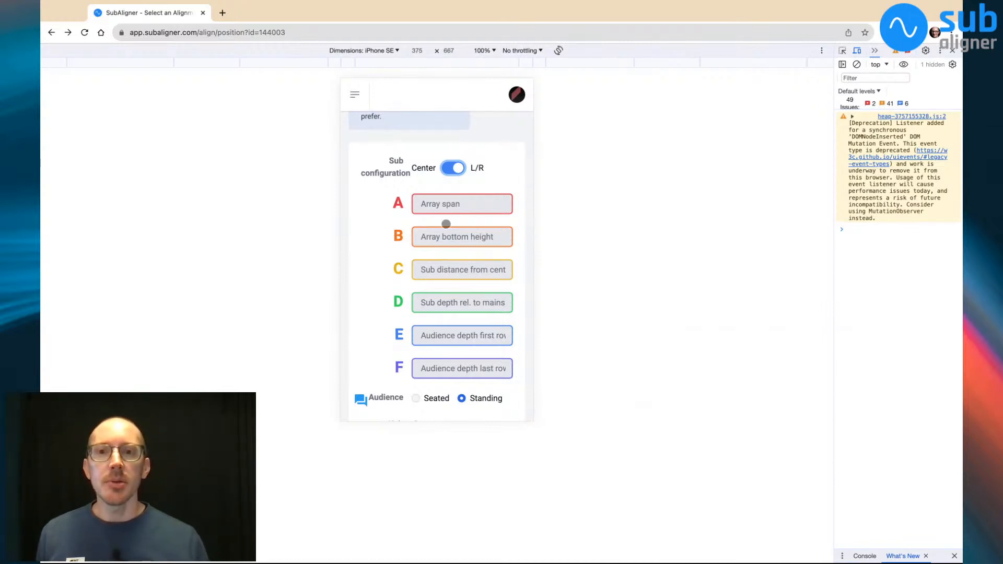
pyautogui.scroll(-5, 530, 297)
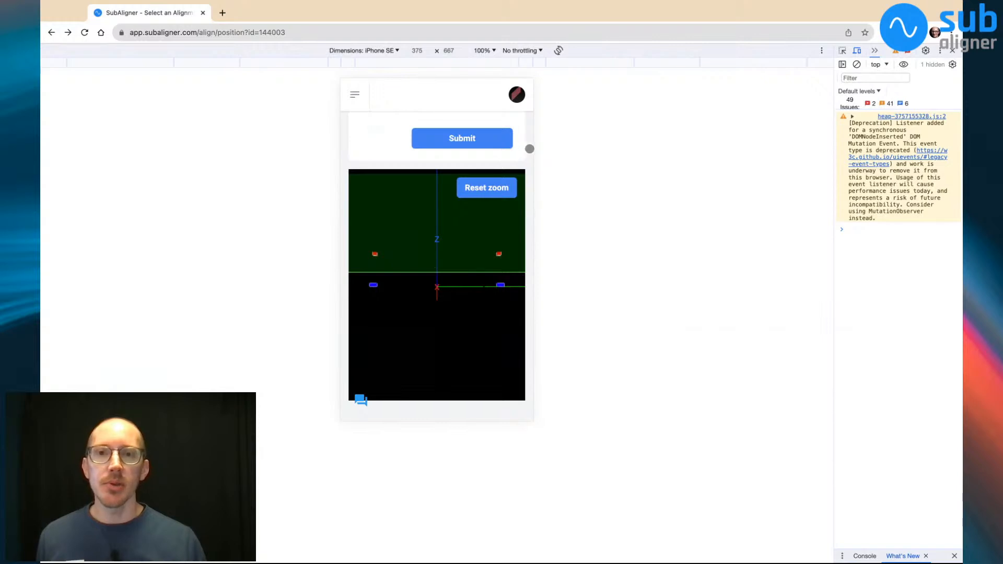
pyautogui.scroll(5, 529, 149)
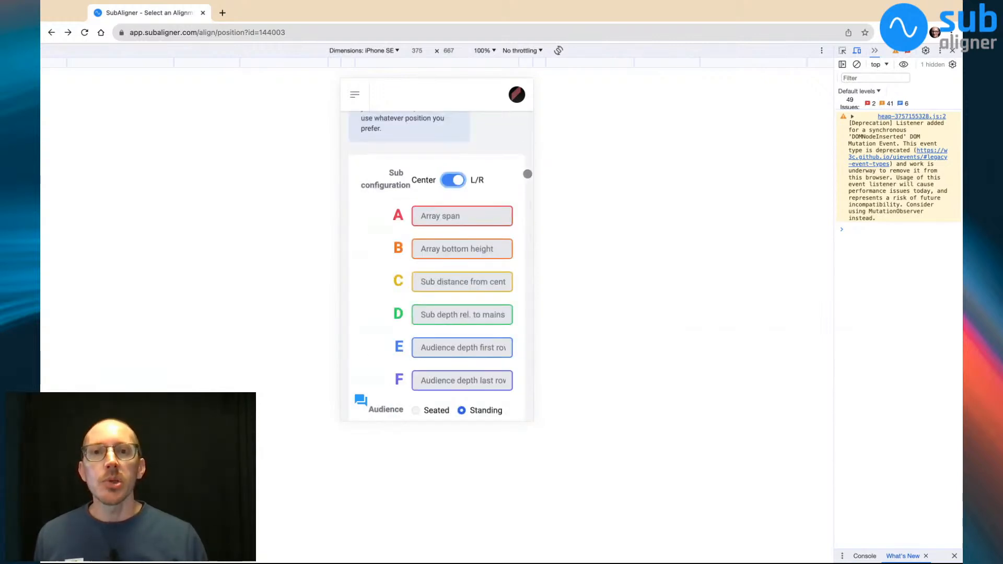
pyautogui.scroll(-1, 527, 174)
# Select the array span setting, examine the array in the 3D model, reset the zoom and compare the form with the model
pyautogui.click(449, 190)
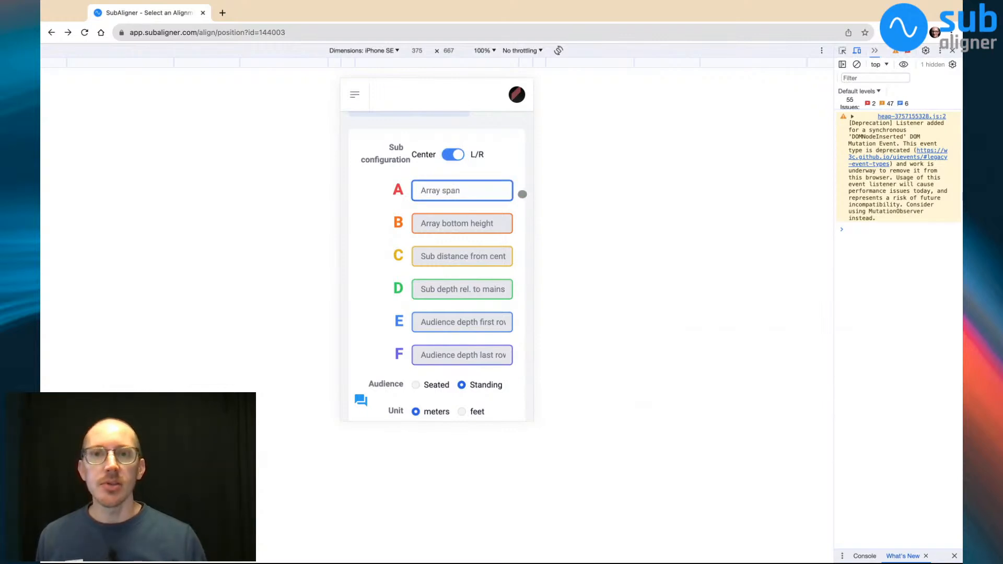
pyautogui.scroll(-7, 520, 203)
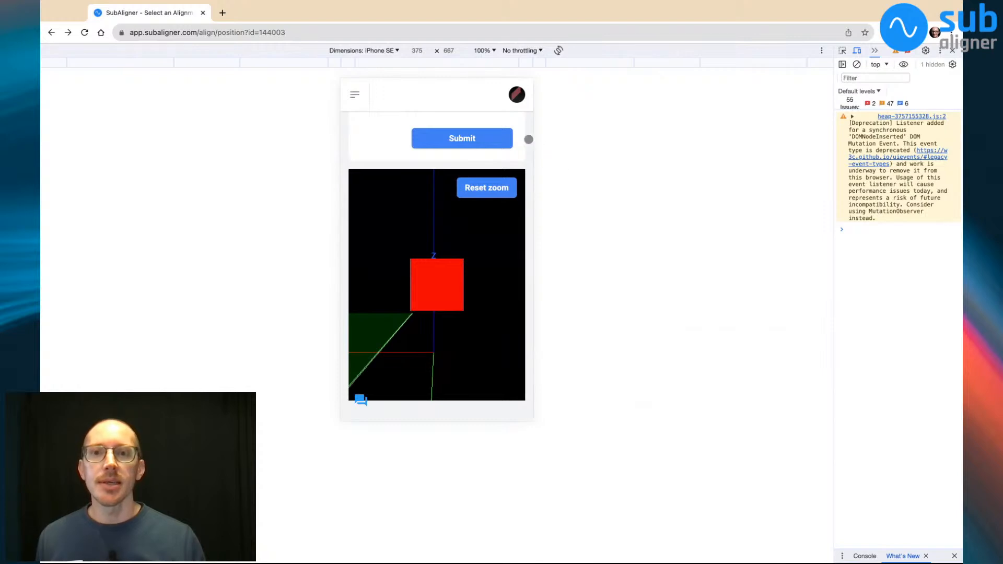
pyautogui.moveTo(424, 371); pyautogui.dragTo(418, 378)
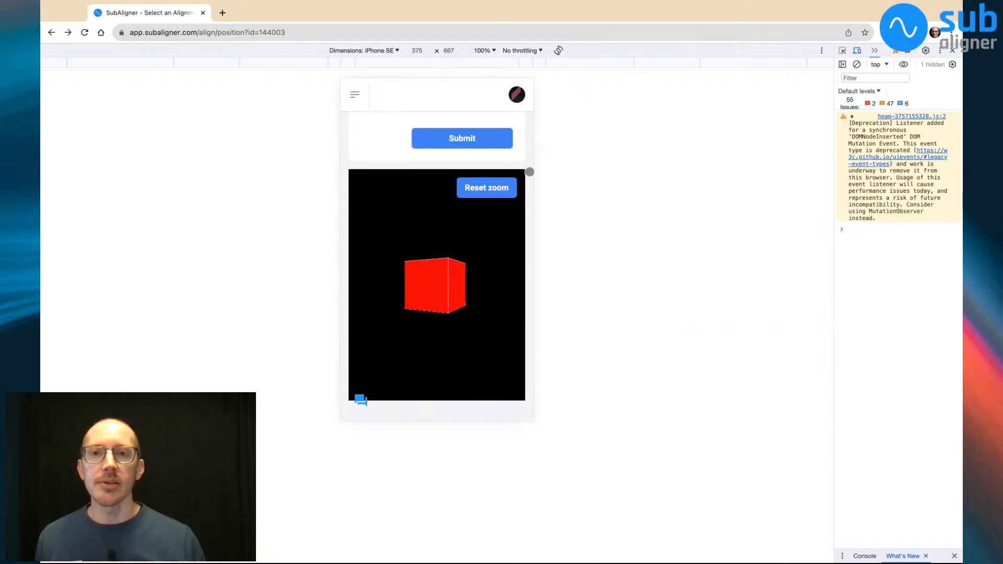
pyautogui.click(489, 187)
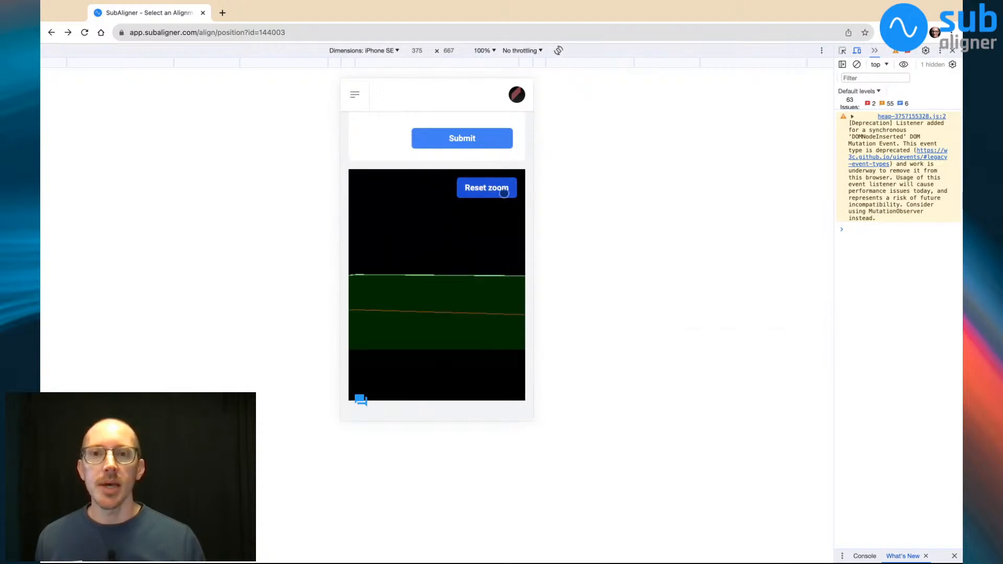
pyautogui.scroll(10, 531, 162)
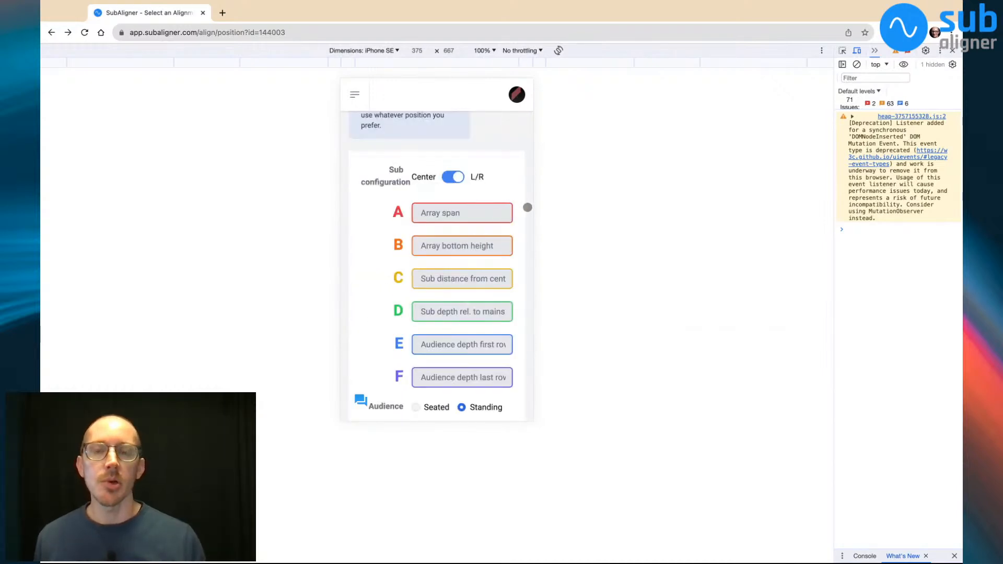
pyautogui.scroll(-10, 528, 208)
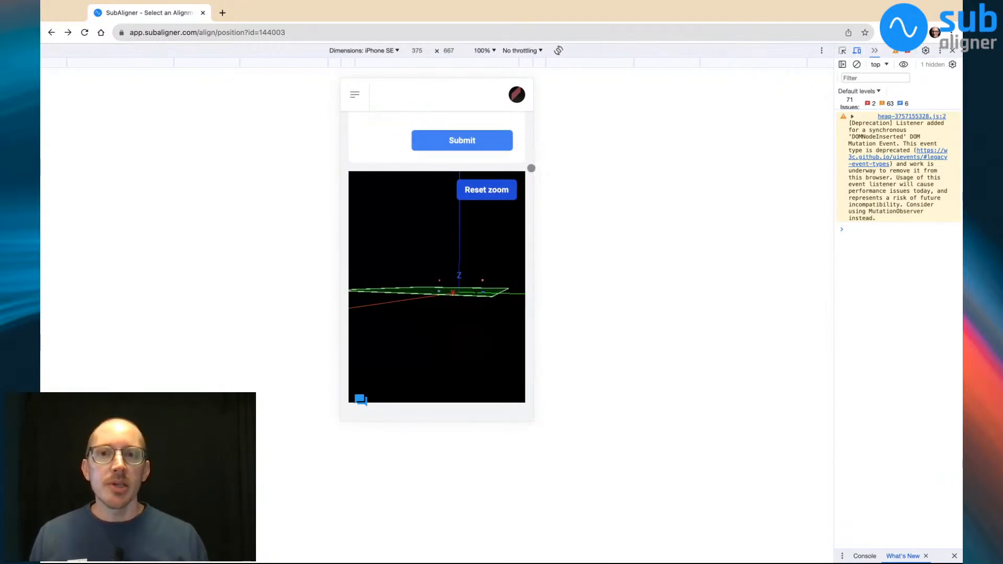
pyautogui.scroll(10, 525, 144)
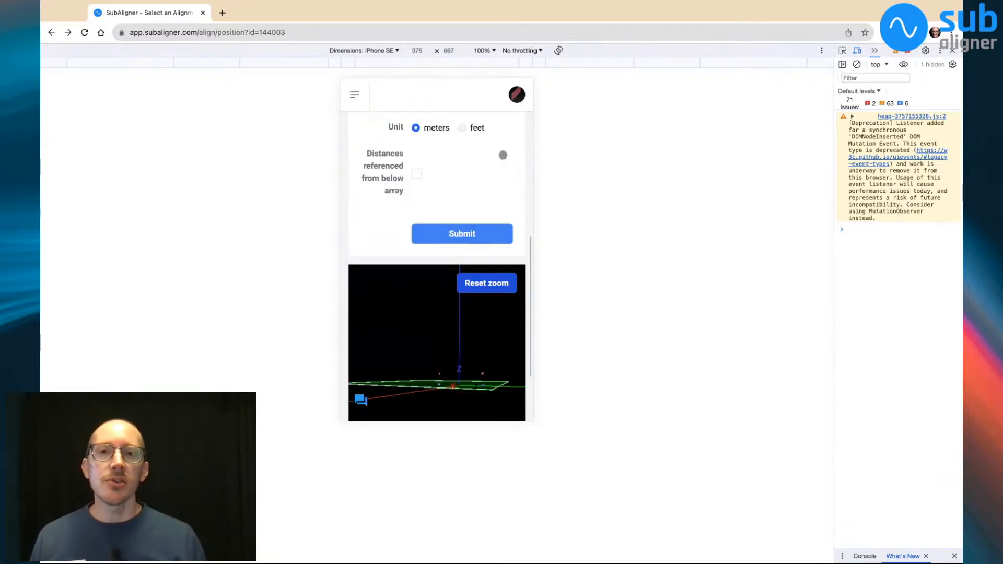
pyautogui.scroll(-10, 511, 175)
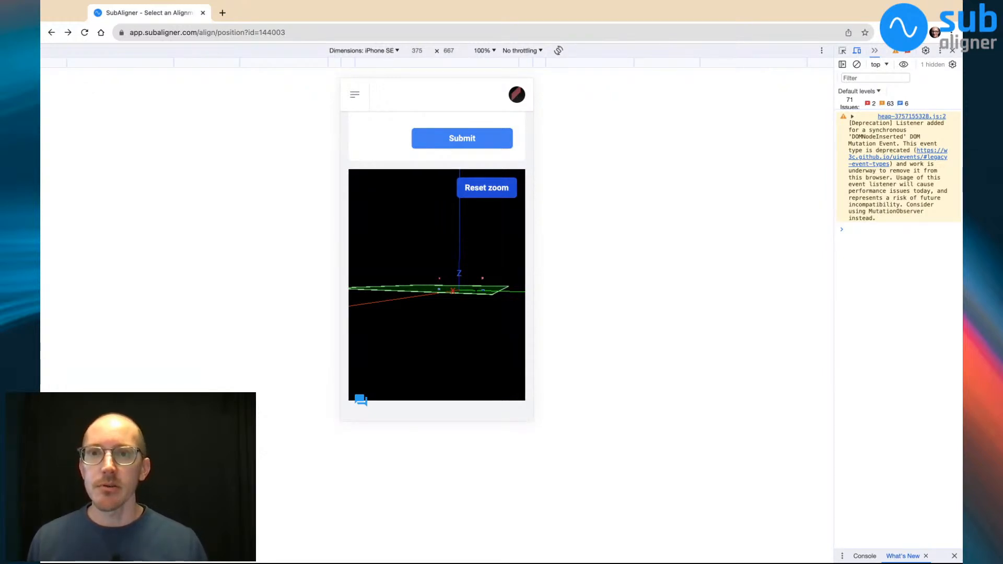
# Change the emulated device to iPhone 14 Pro Max and review how the form and 3D model fit its screen
pyautogui.click(365, 118)
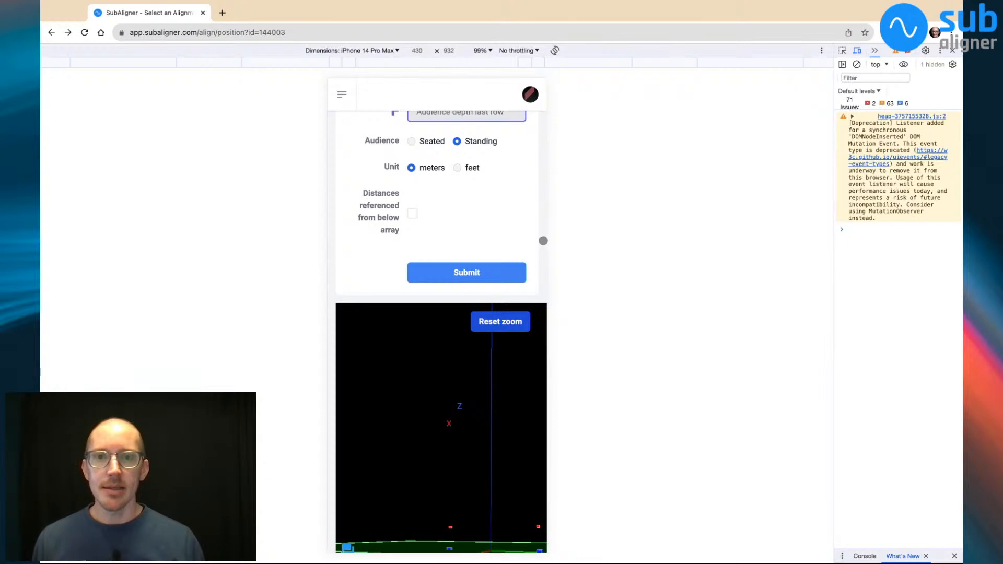
pyautogui.scroll(7, 533, 257)
pyautogui.scroll(-2, 533, 258)
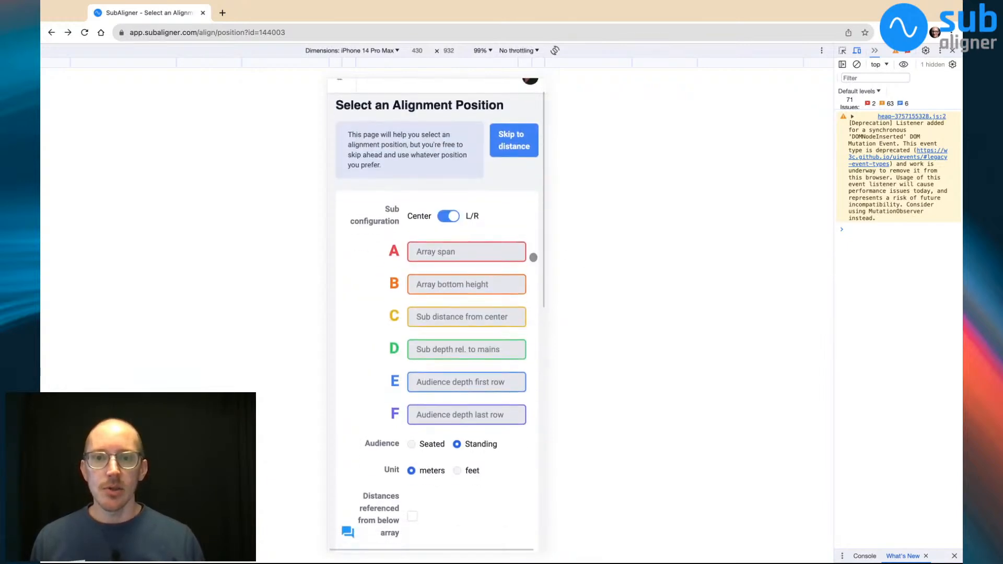
pyautogui.scroll(-2, 533, 258)
pyautogui.scroll(1, 533, 257)
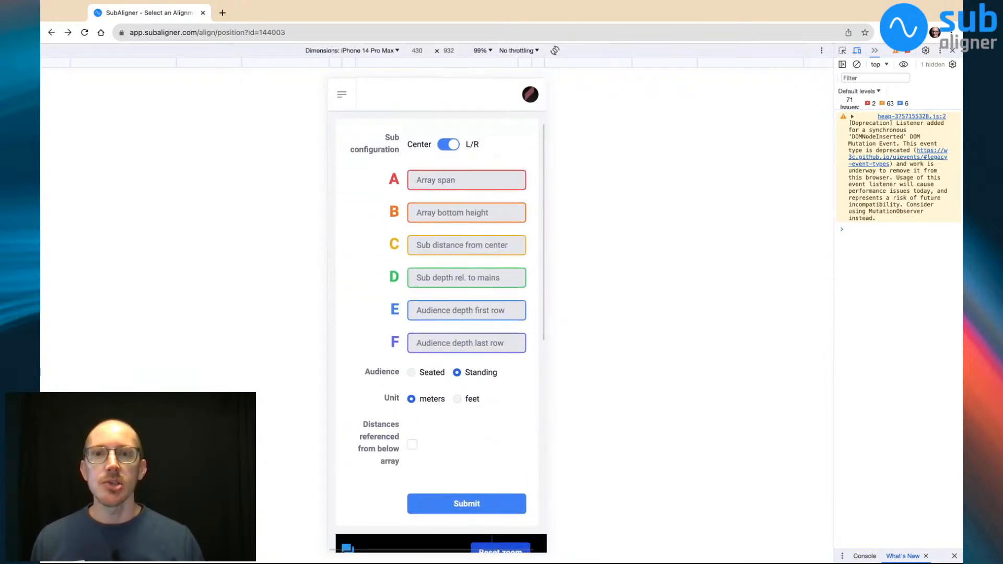
# Set the sub configuration to Center, reset the 3D model's zoom and check the shortened form layout
pyautogui.click(455, 147)
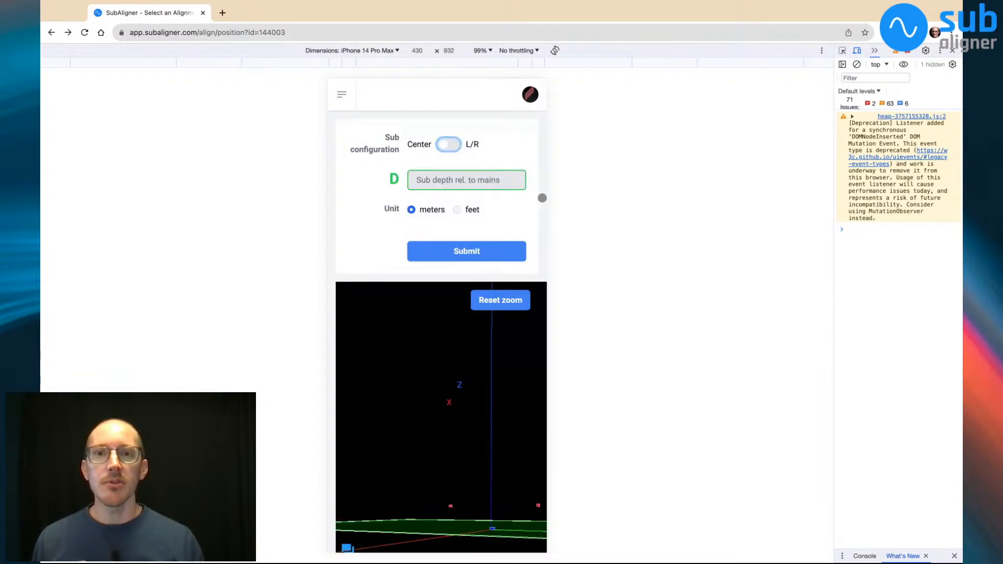
pyautogui.scroll(-1, 542, 198)
pyautogui.scroll(1, 542, 198)
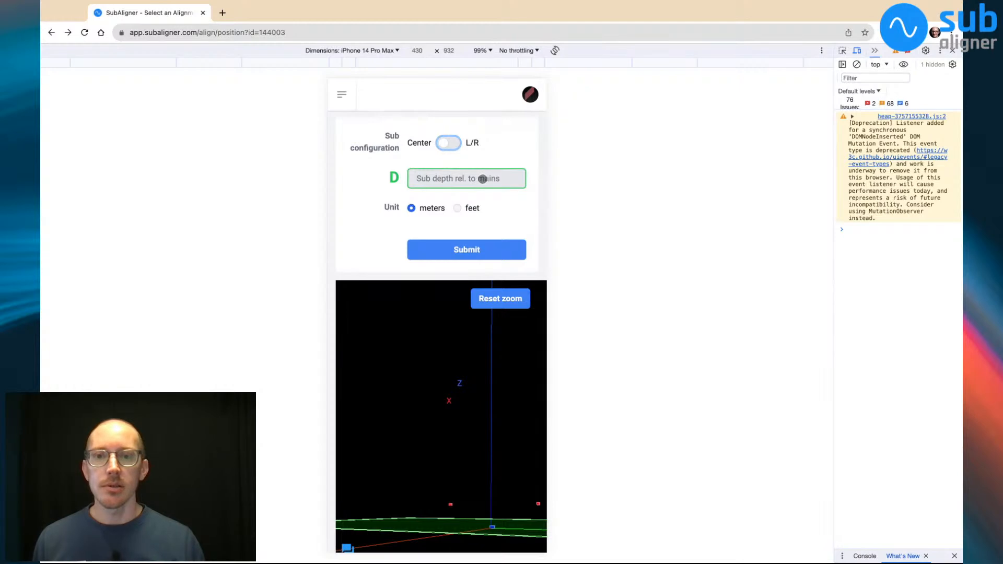
pyautogui.click(500, 297)
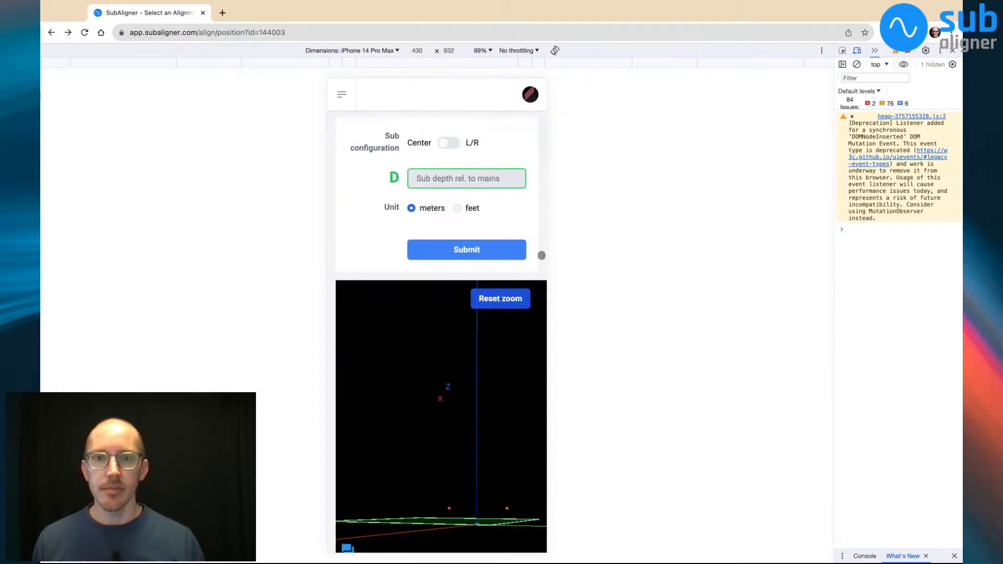
pyautogui.scroll(-1, 544, 250)
pyautogui.scroll(2, 545, 250)
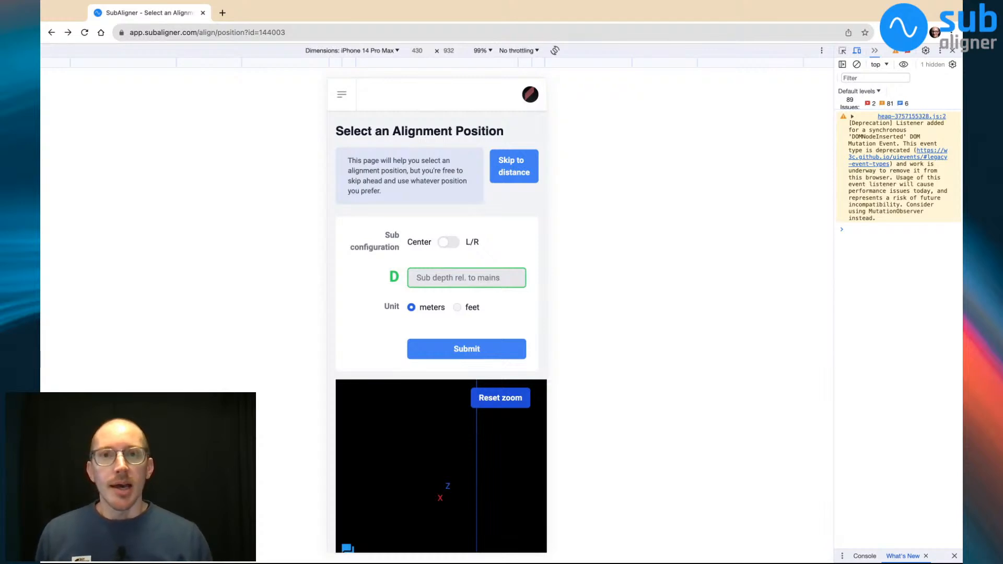
pyautogui.scroll(-1, 544, 185)
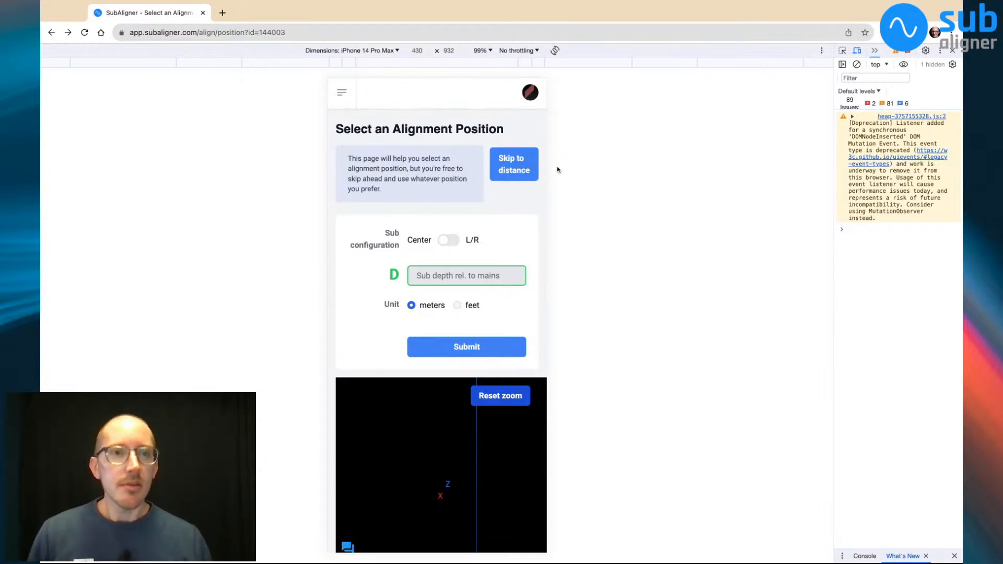
# Close the developer tools and start a new alignment from the speaker brand selection to reach the alignment position page
pyautogui.press('super+alt+i')
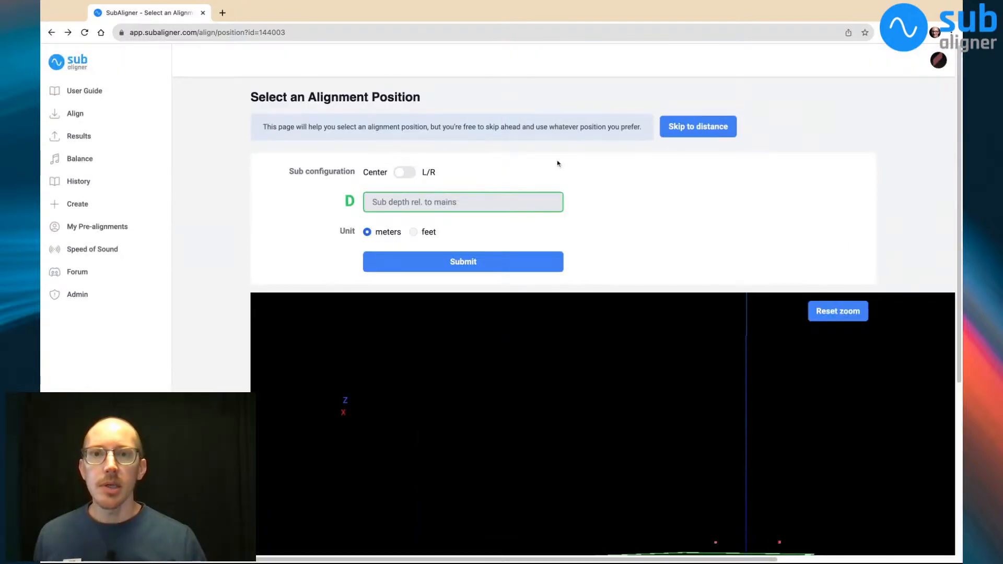
pyautogui.click(99, 115)
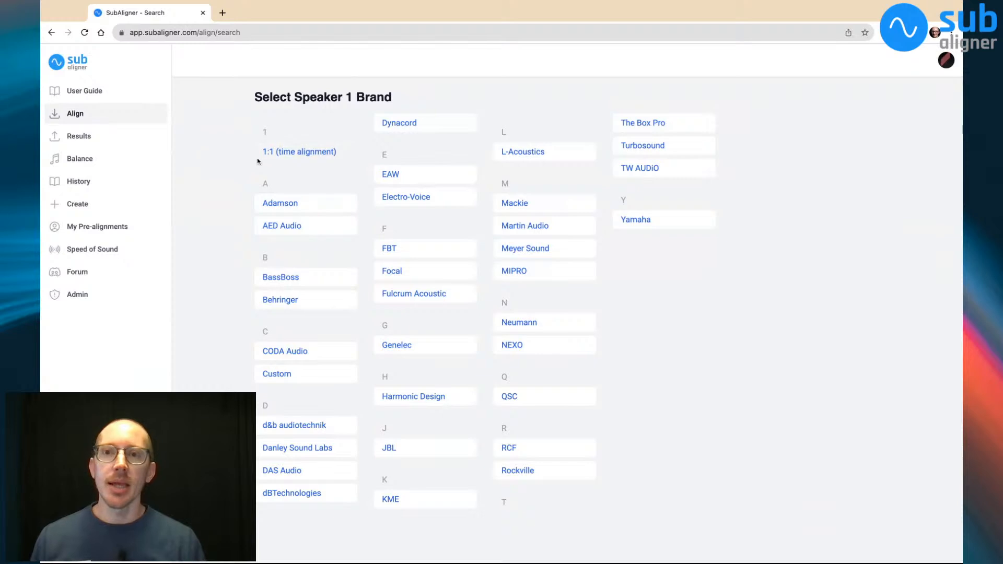
pyautogui.click(285, 158)
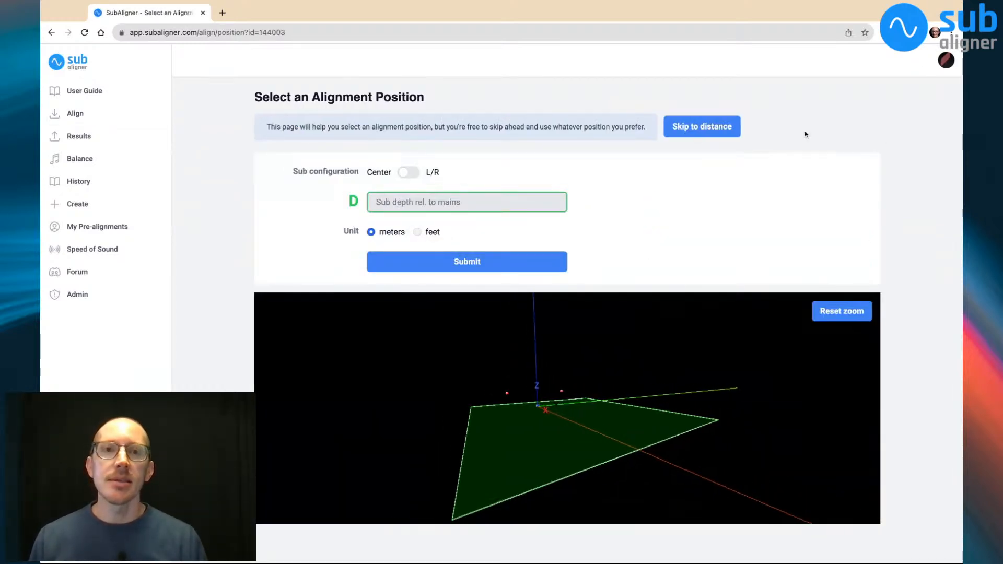
# Skip ahead to the distance entry page, and go back to the alignment position page
pyautogui.click(712, 126)
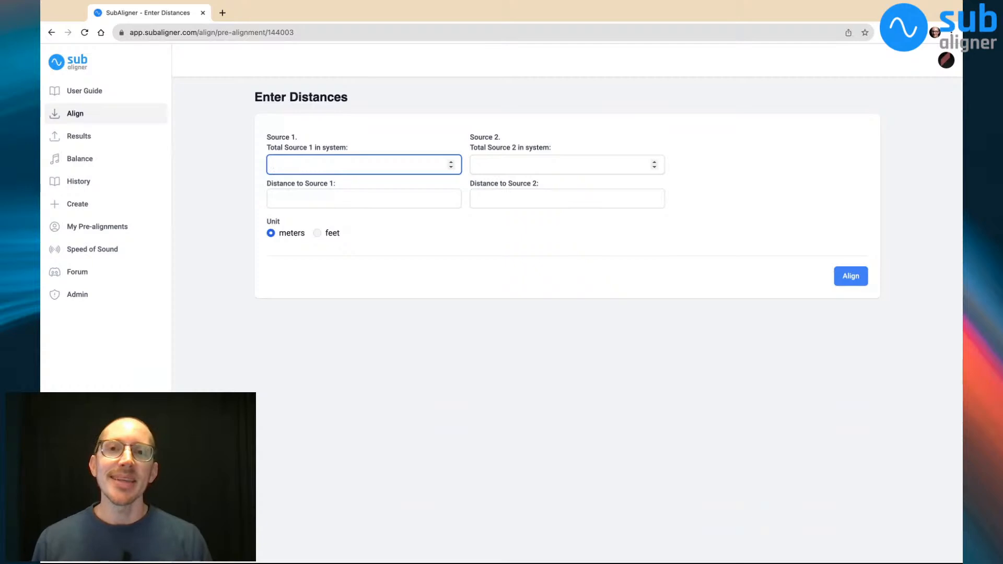
pyautogui.press('super+[')
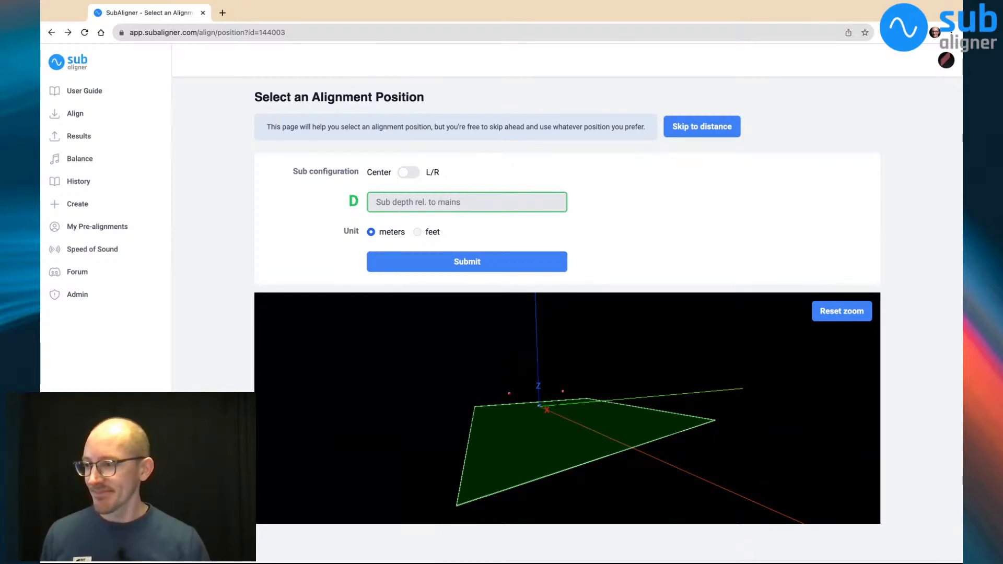
pyautogui.press('super+Tab')
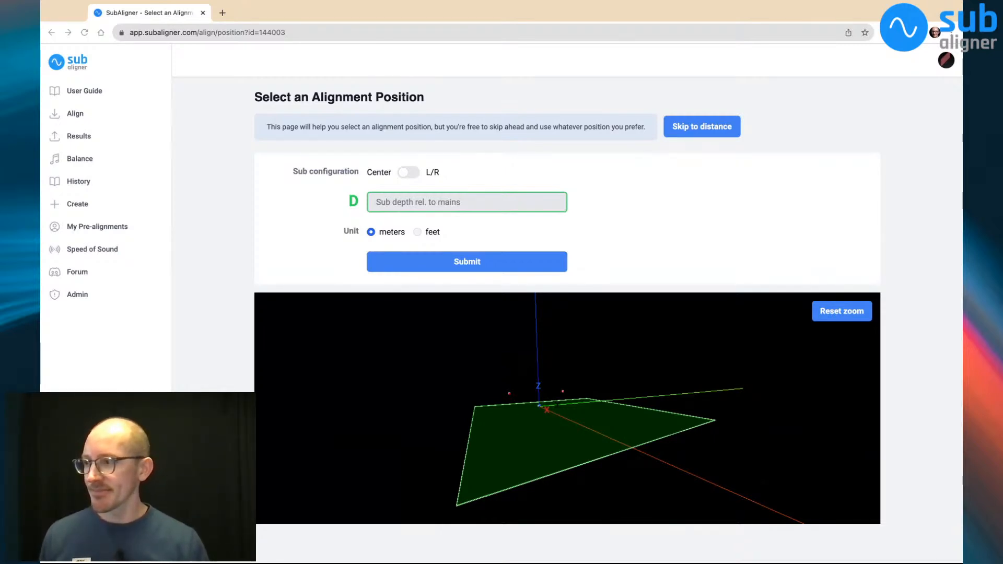